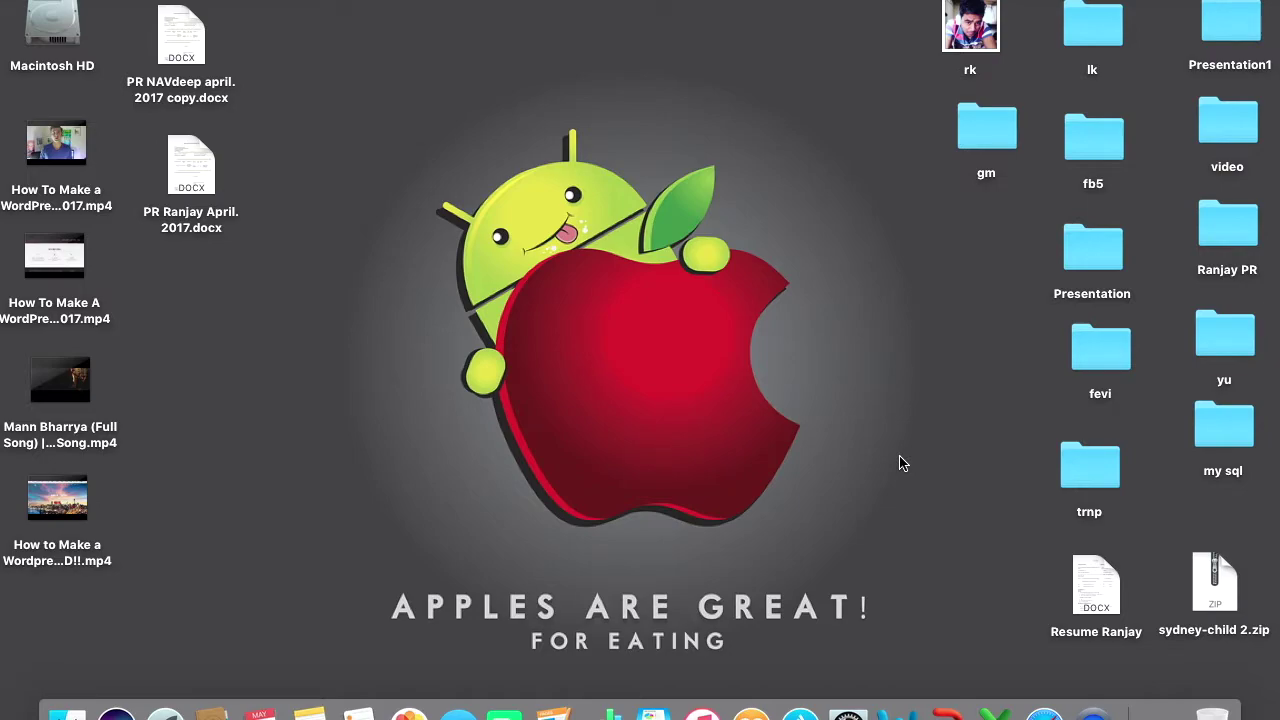
Step: Bring up the 'gateway ip address' results in Safari, add an extra tab, and go full screen
click(1045, 712)
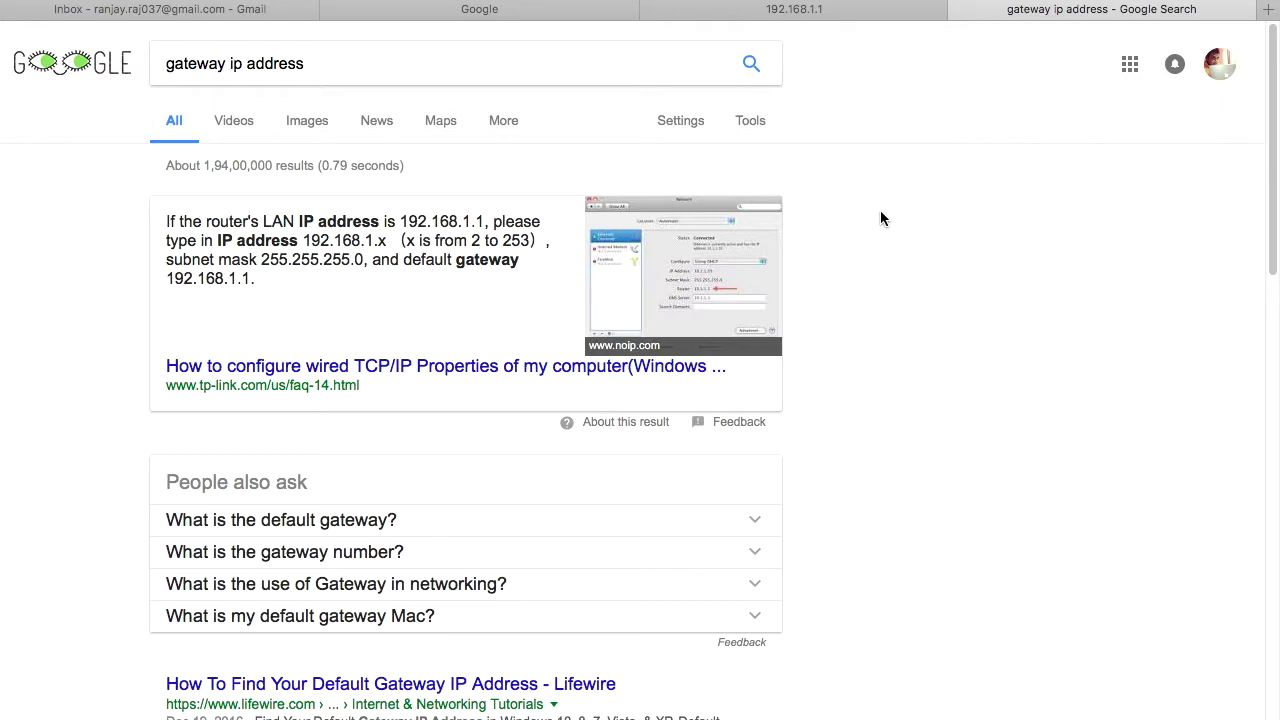
click(1267, 9)
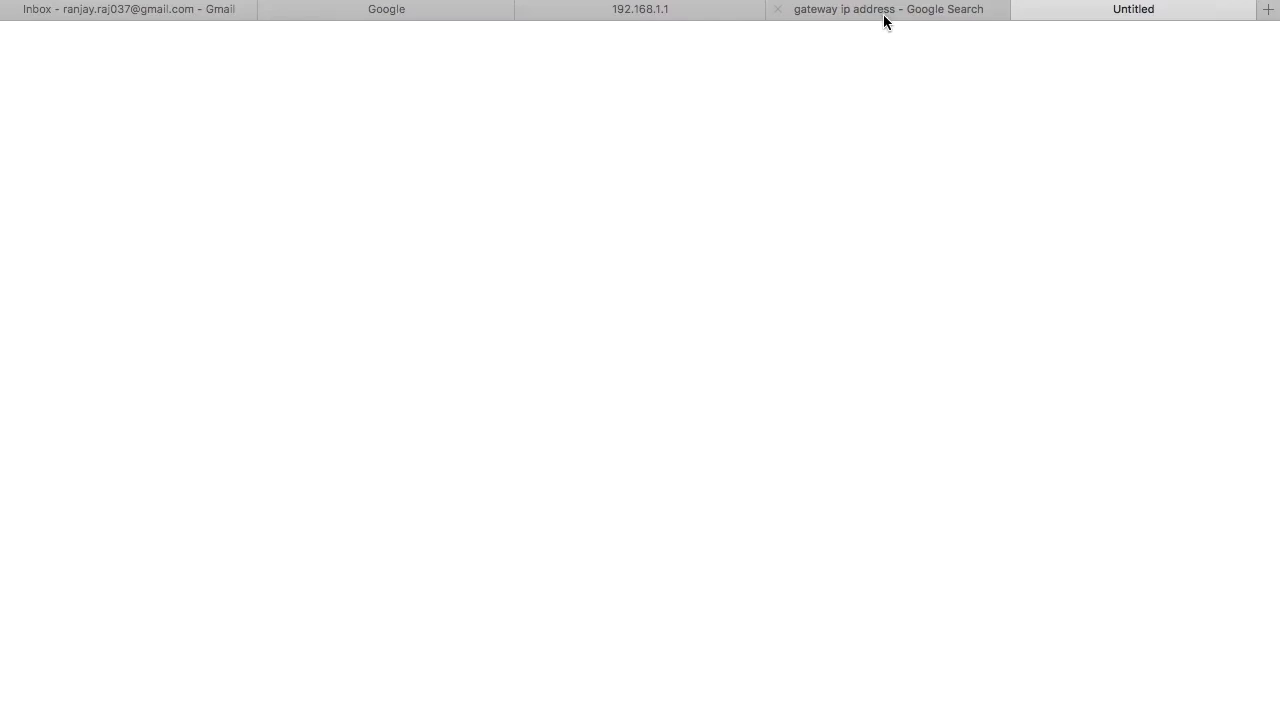
click(886, 14)
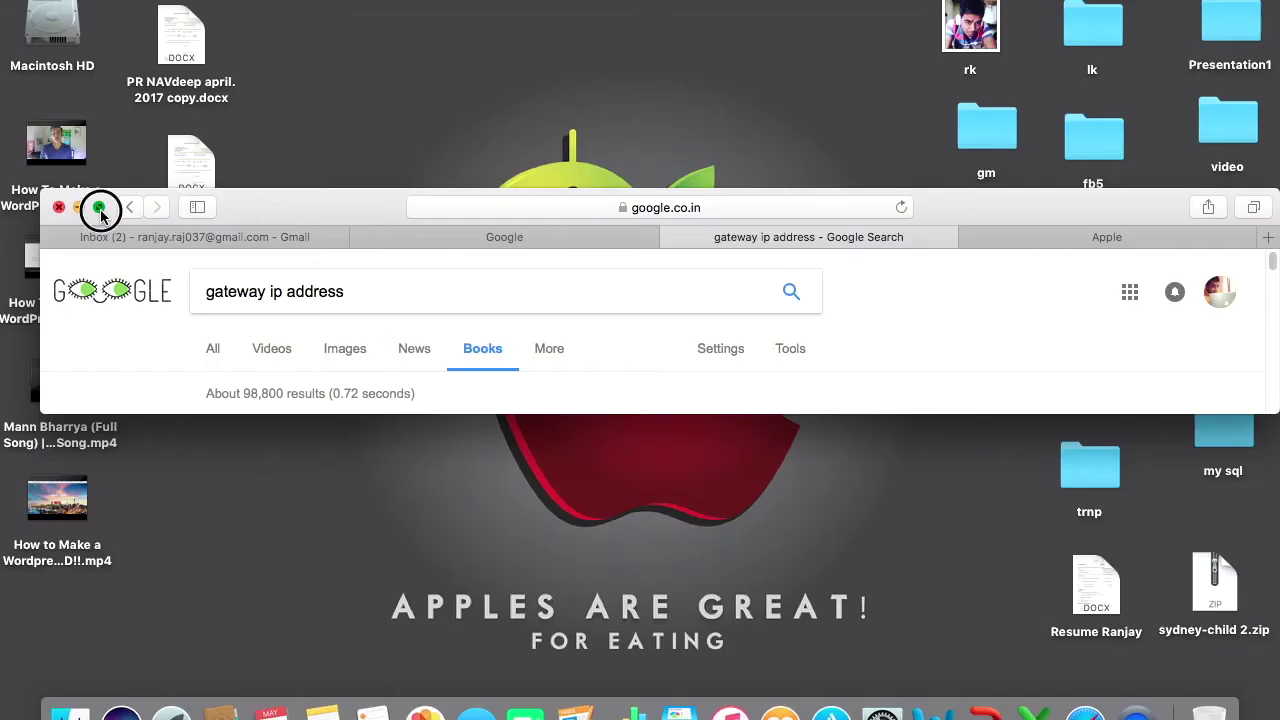
click(100, 208)
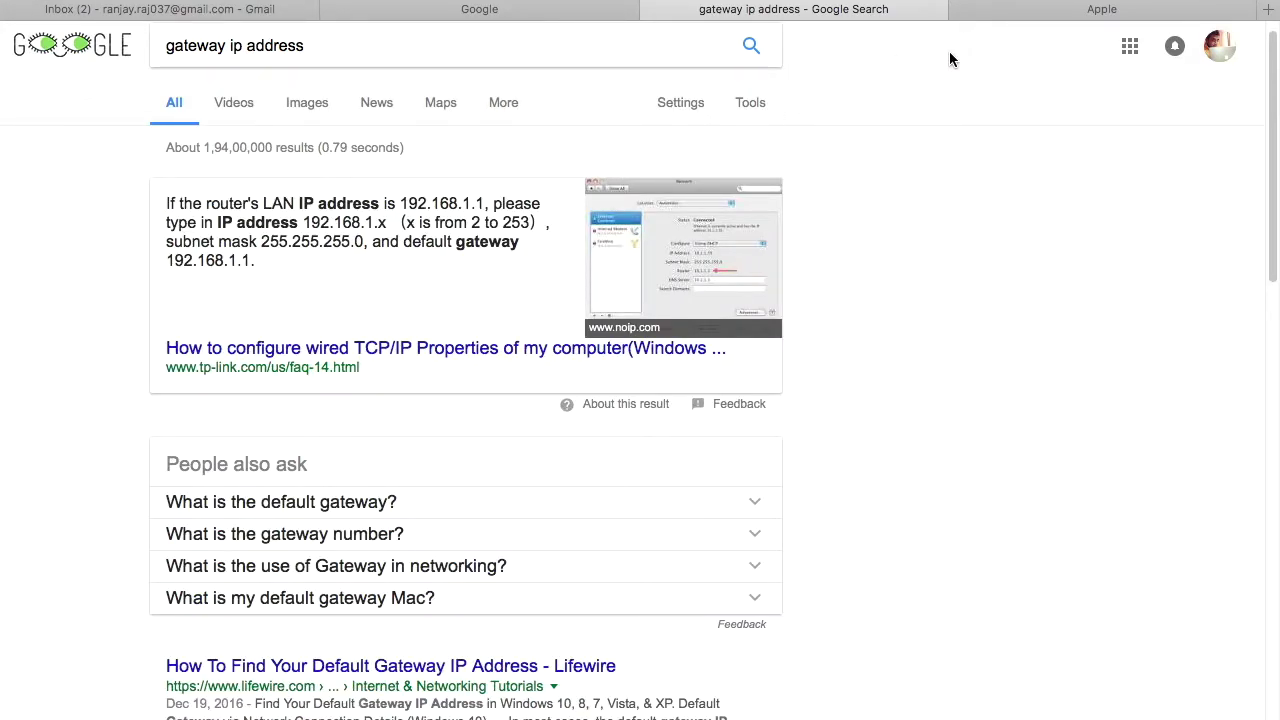
Step: Load the router address 192.168.1.1 from the Apple tab to reach its login prompt
click(1068, 12)
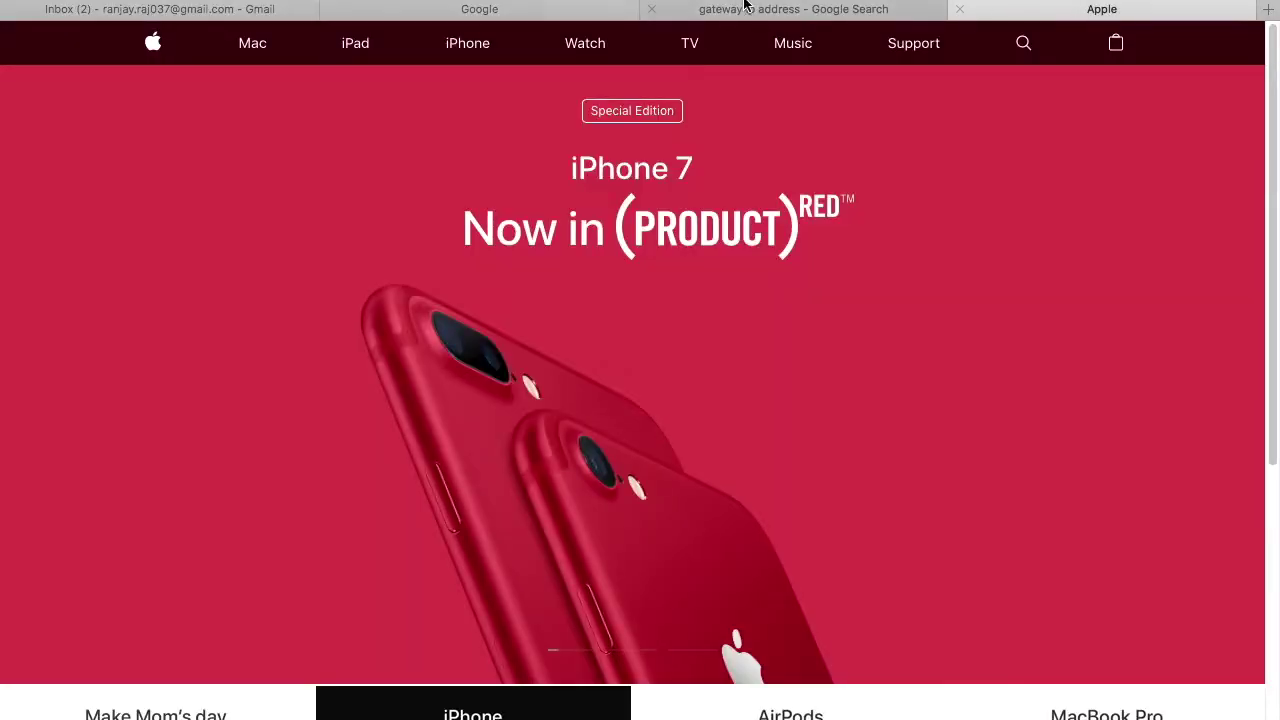
key(super+l)
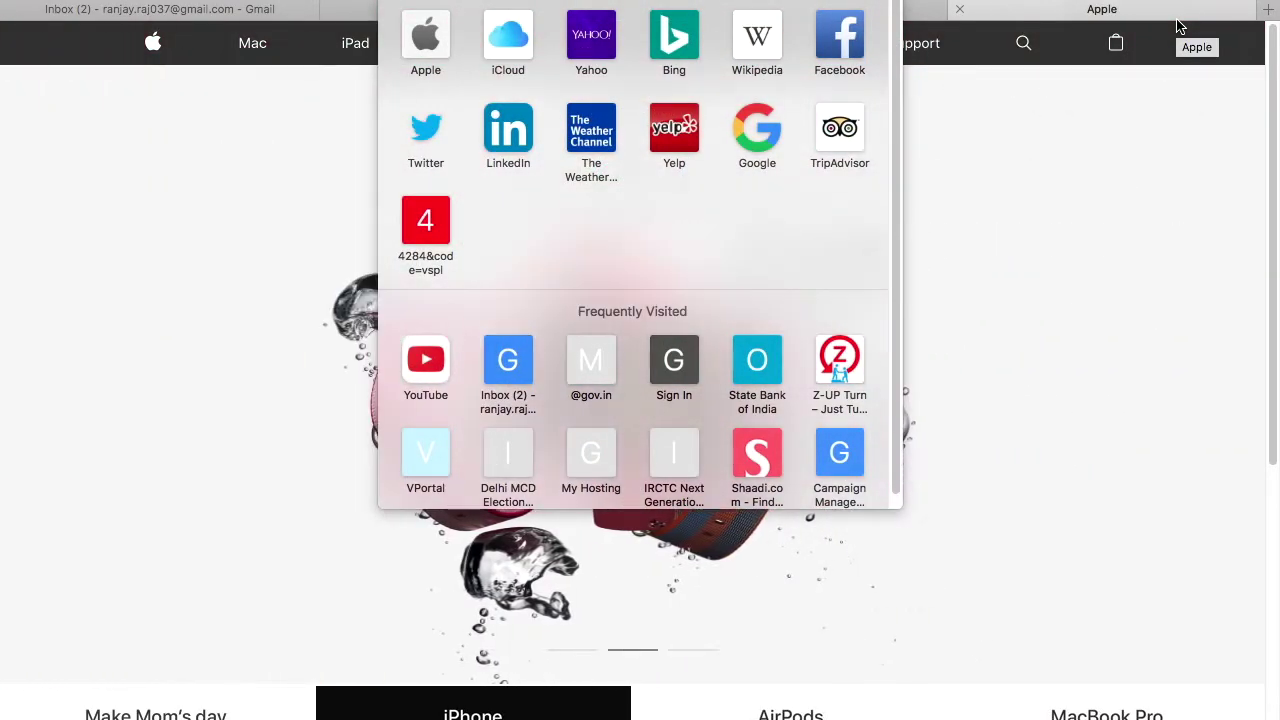
text(1)
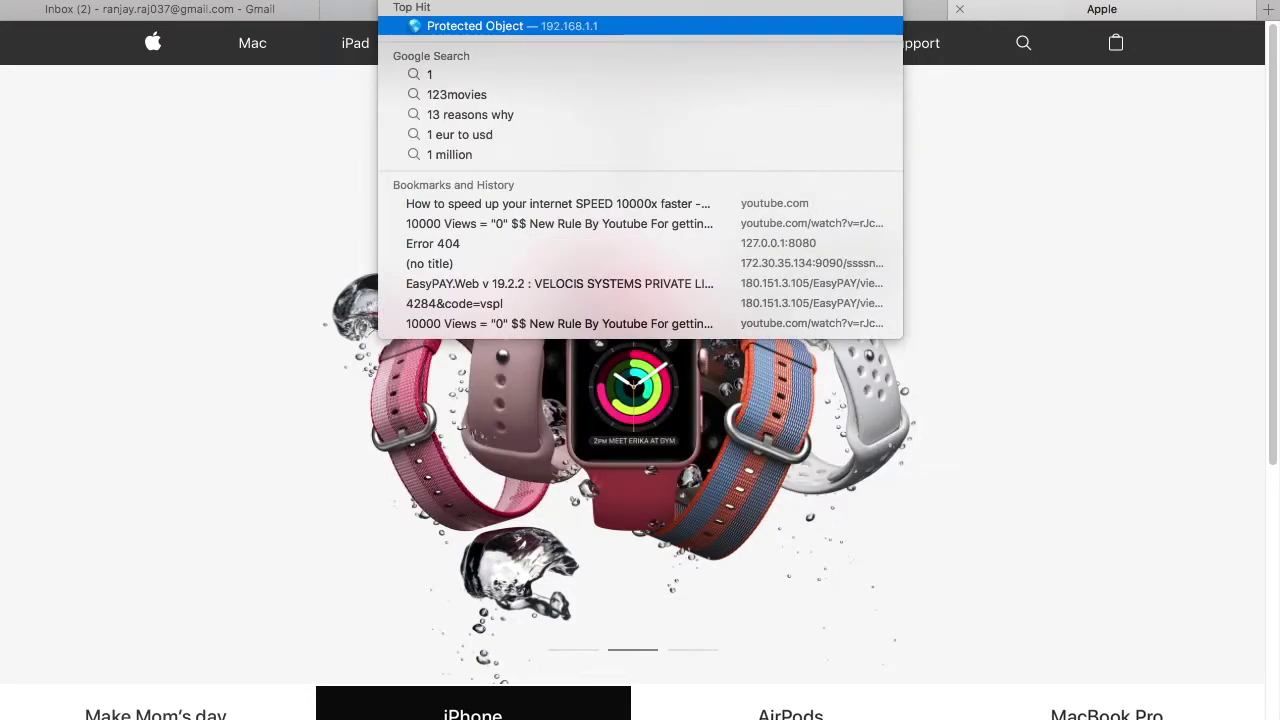
text(92)
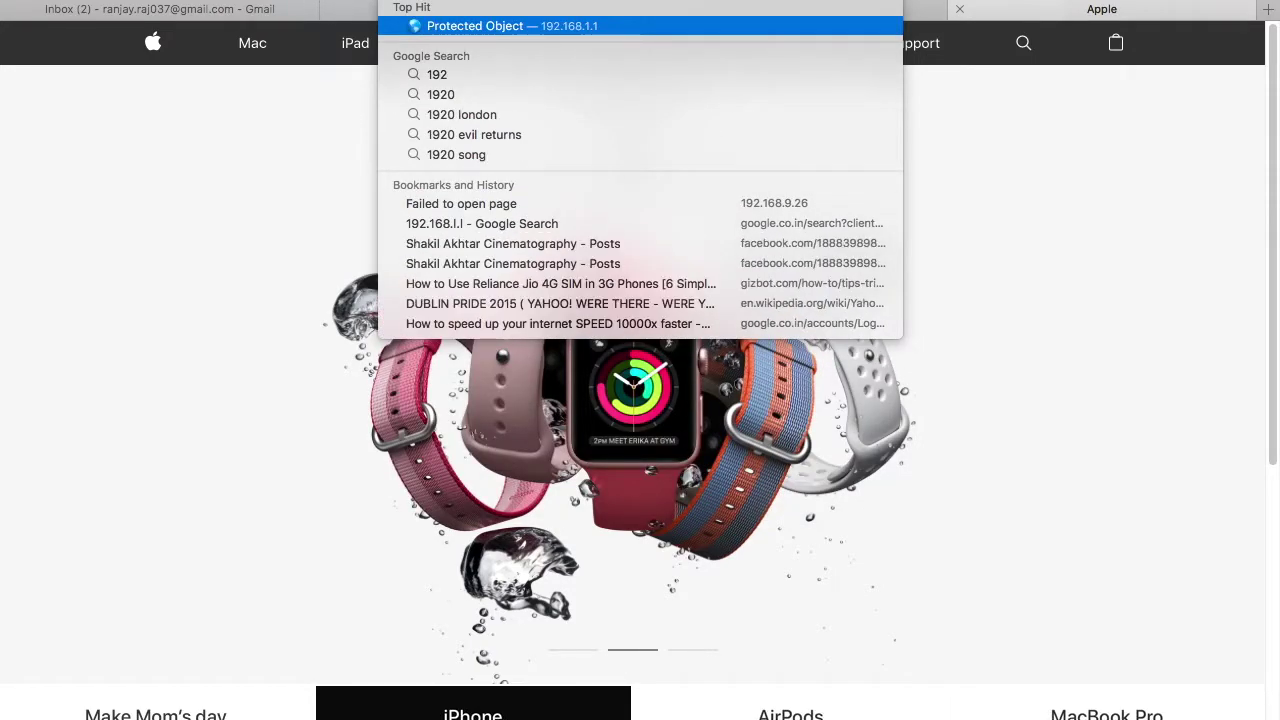
text(.168)
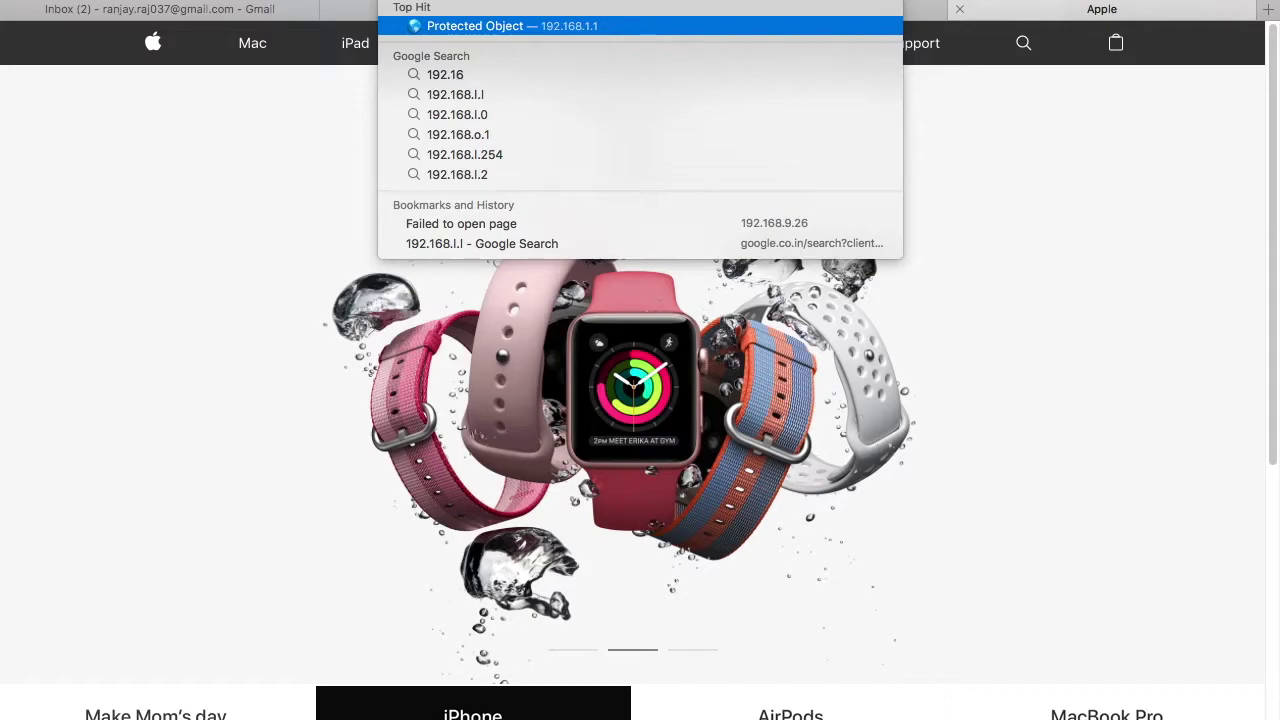
text(.1.1)
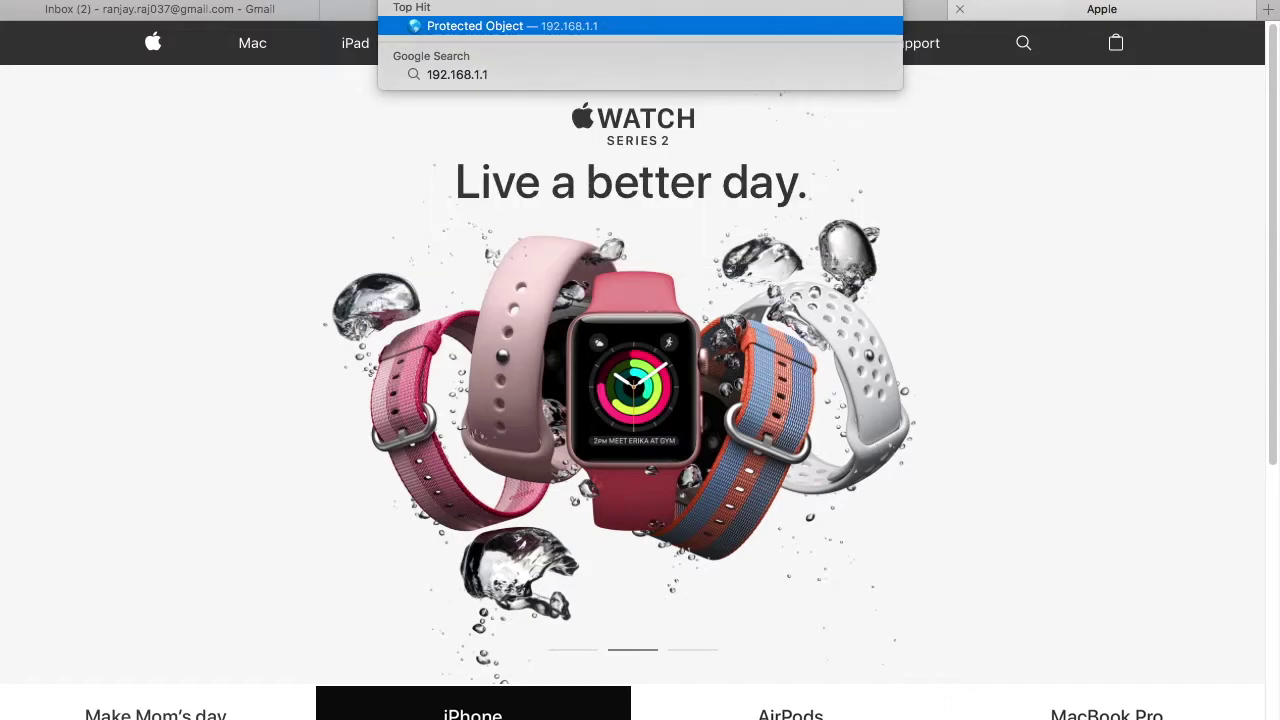
key(Return)
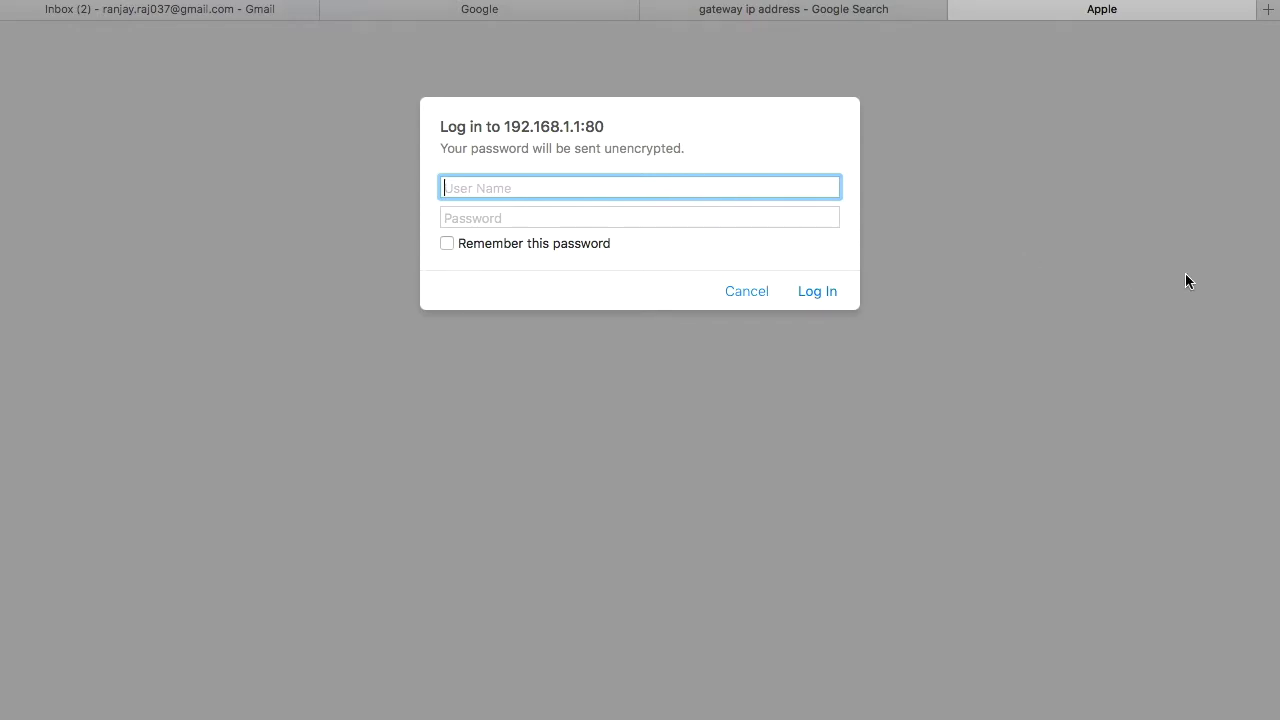
Step: Enter the administrator user name and the router password in the 192.168.1.1 login prompt
text(admin)
click(694, 217)
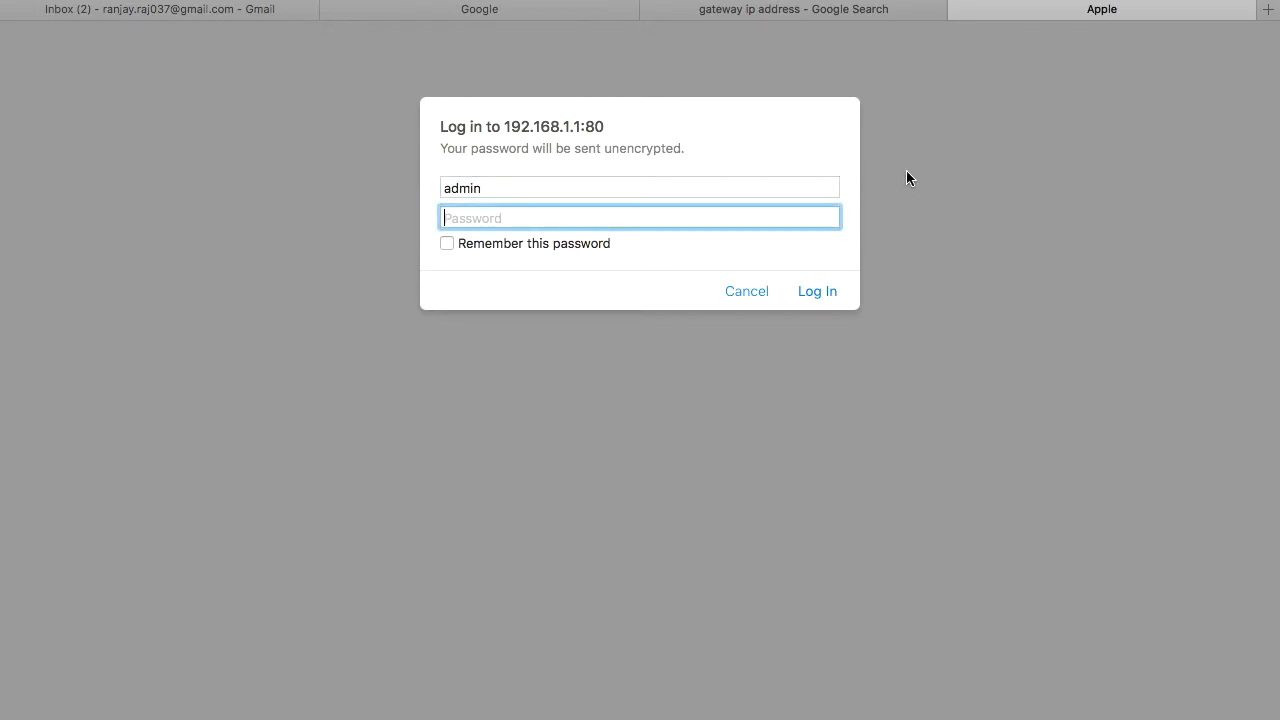
Step: Submit the router login to reach Wireless settings (802.11g+n), then switch to the Google tab
key(Return)
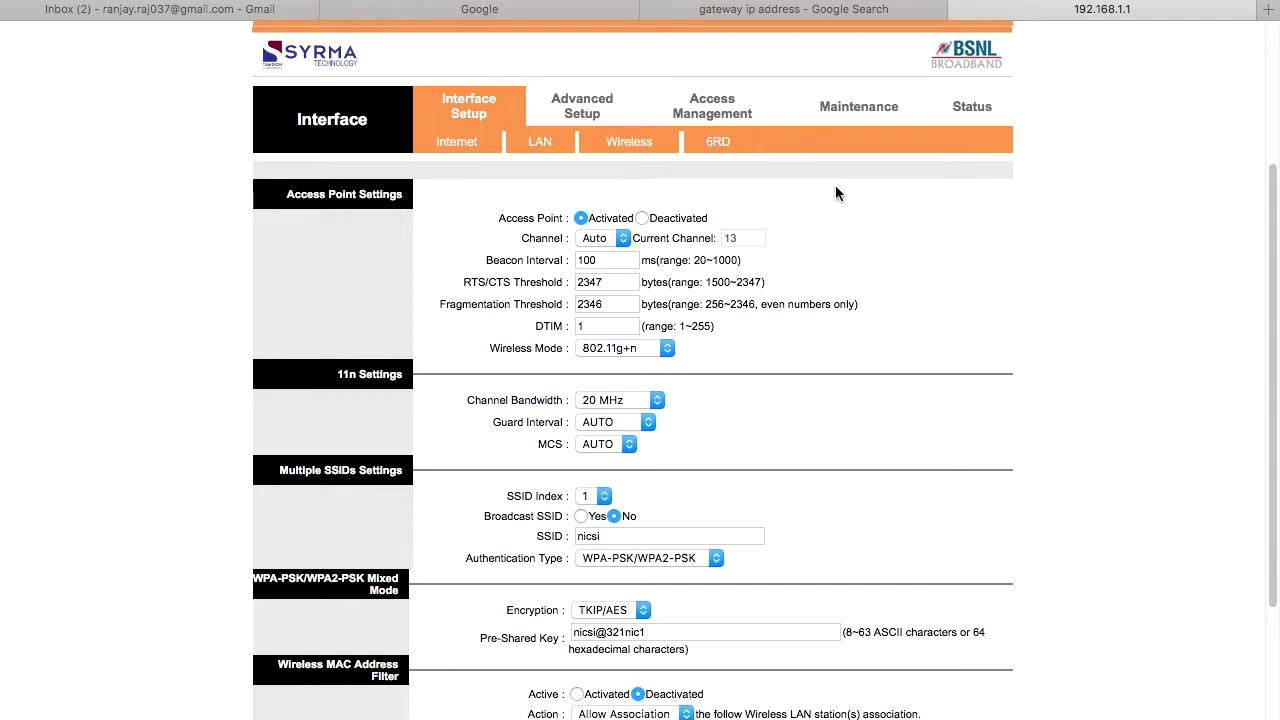
click(555, 12)
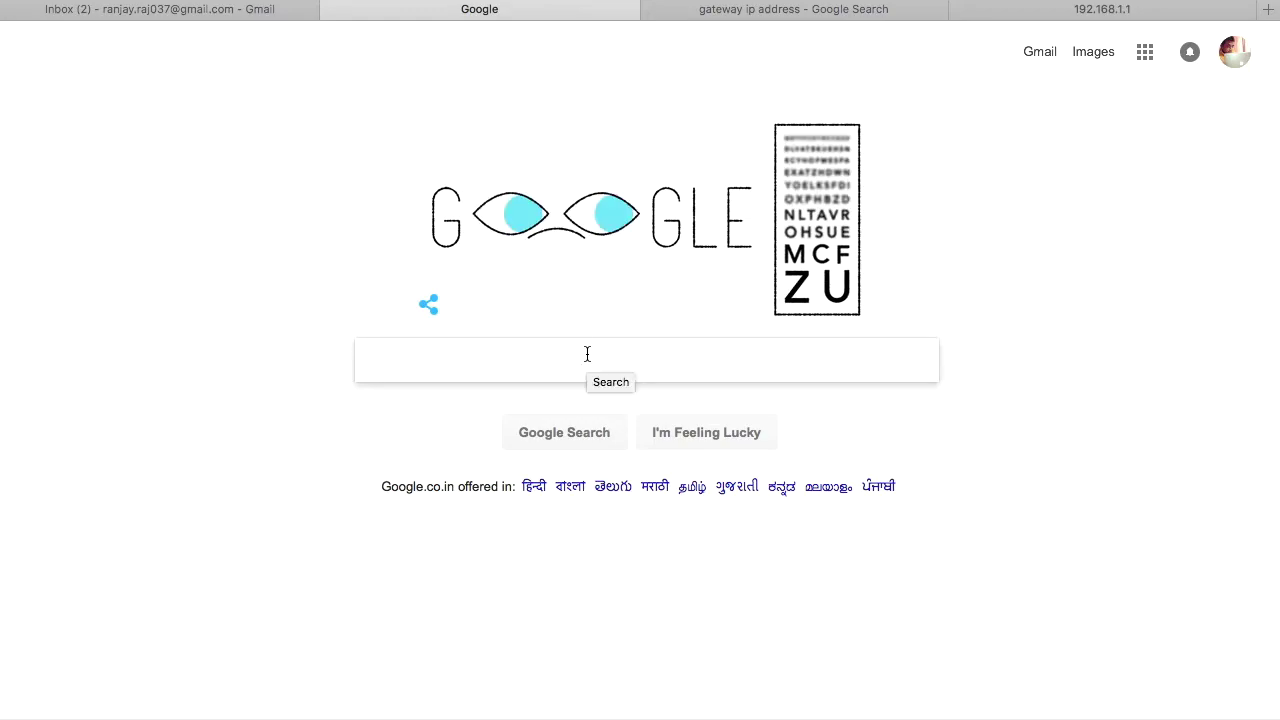
Step: Search for speed test and run Speedtest: 22 ms ping, 3.31 Mbps download, 0.56 Mbps upload
text(speed)
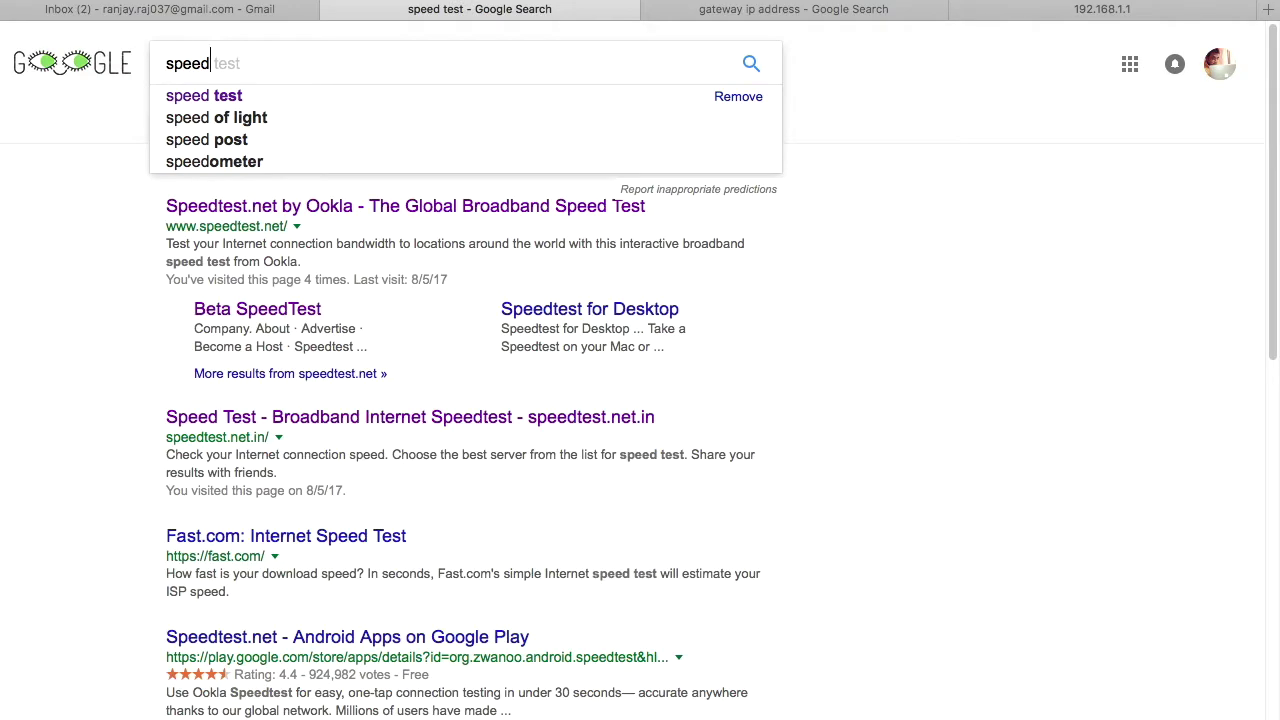
key(Down)
key(Return)
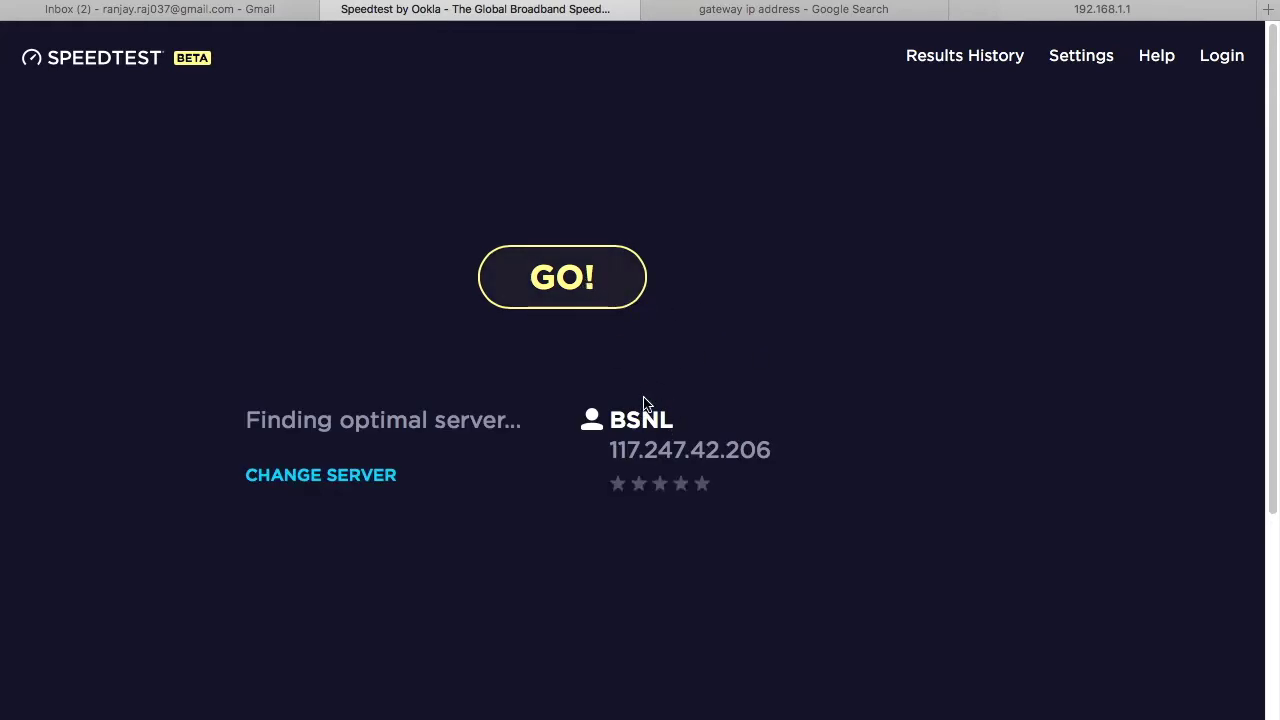
click(551, 296)
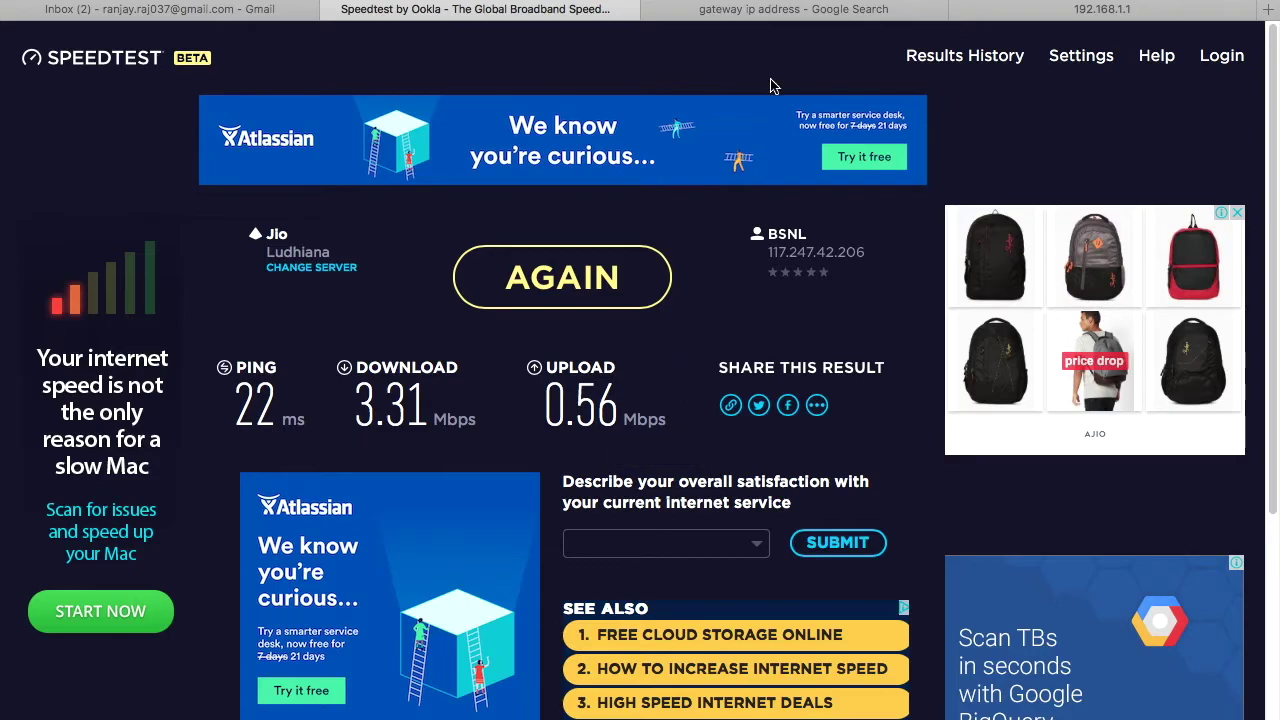
click(790, 10)
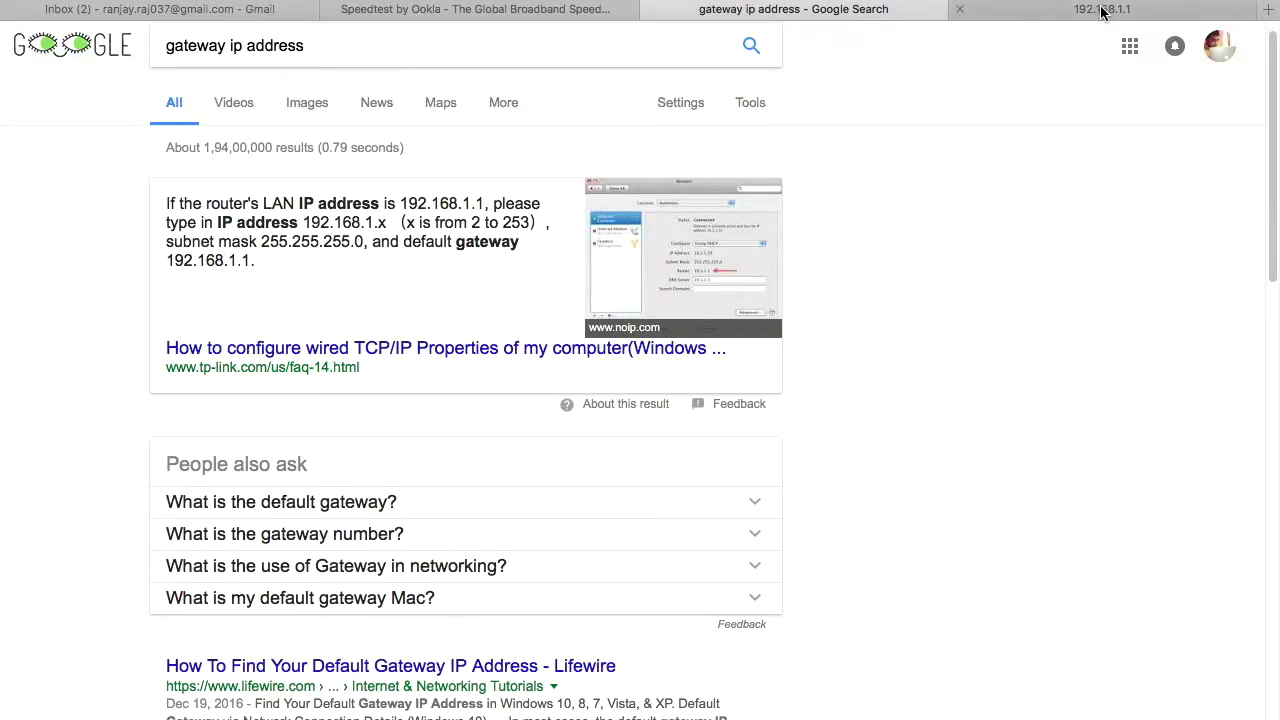
Step: Check the router's Wireless settings page, confirming Wireless Mode is 802.11g+n
click(1100, 9)
scroll(987, 355, down, 4)
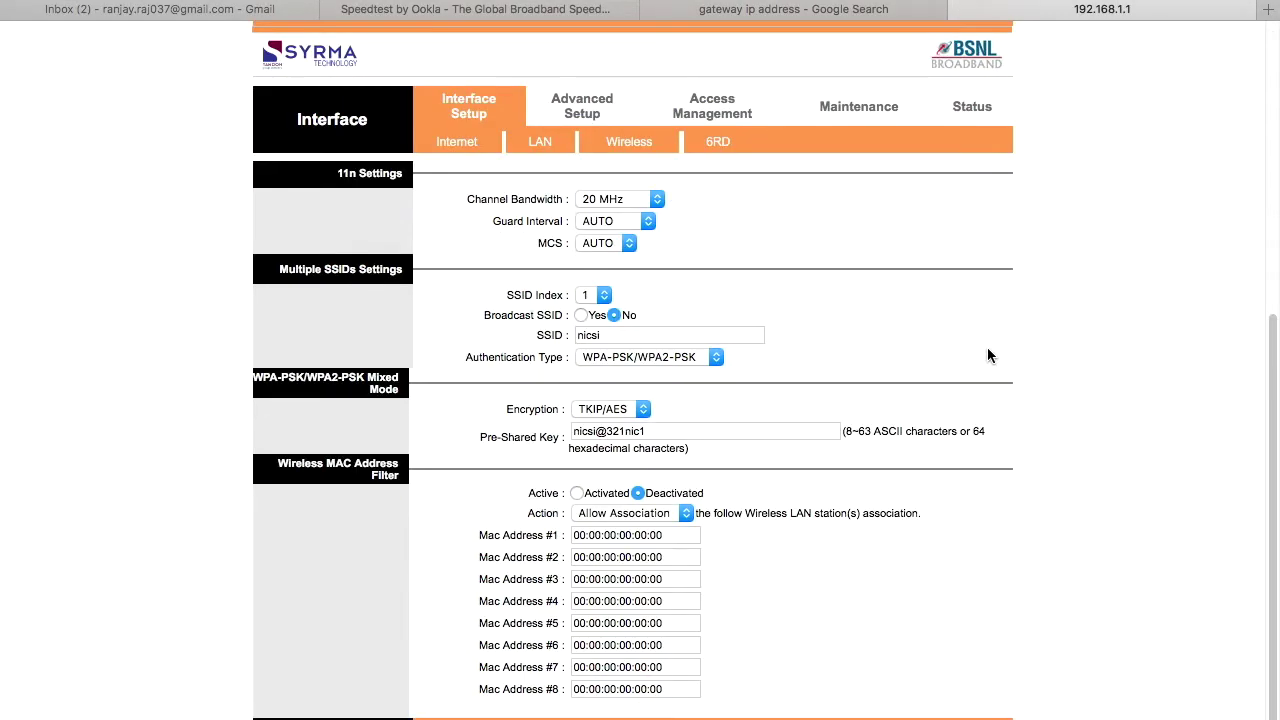
scroll(985, 355, up, 4)
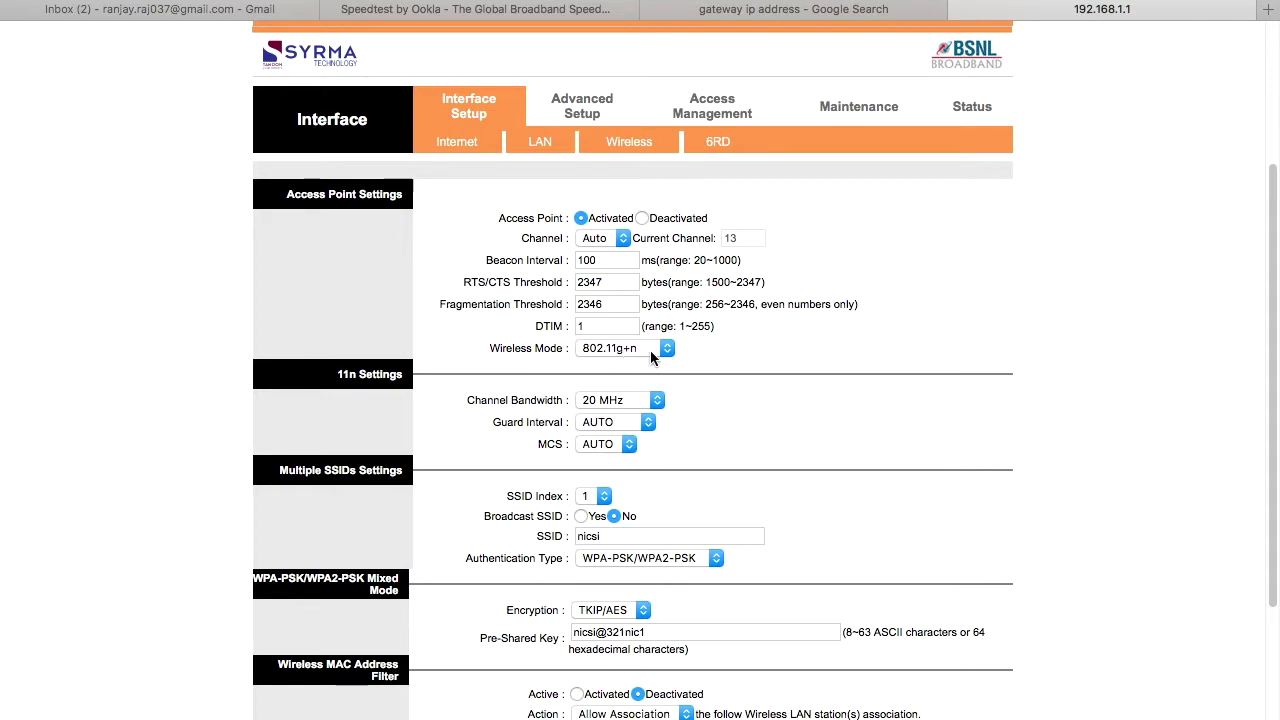
Step: Open a new tab and cycle through the gateway search, Speedtest, router and Google tabs
click(1268, 9)
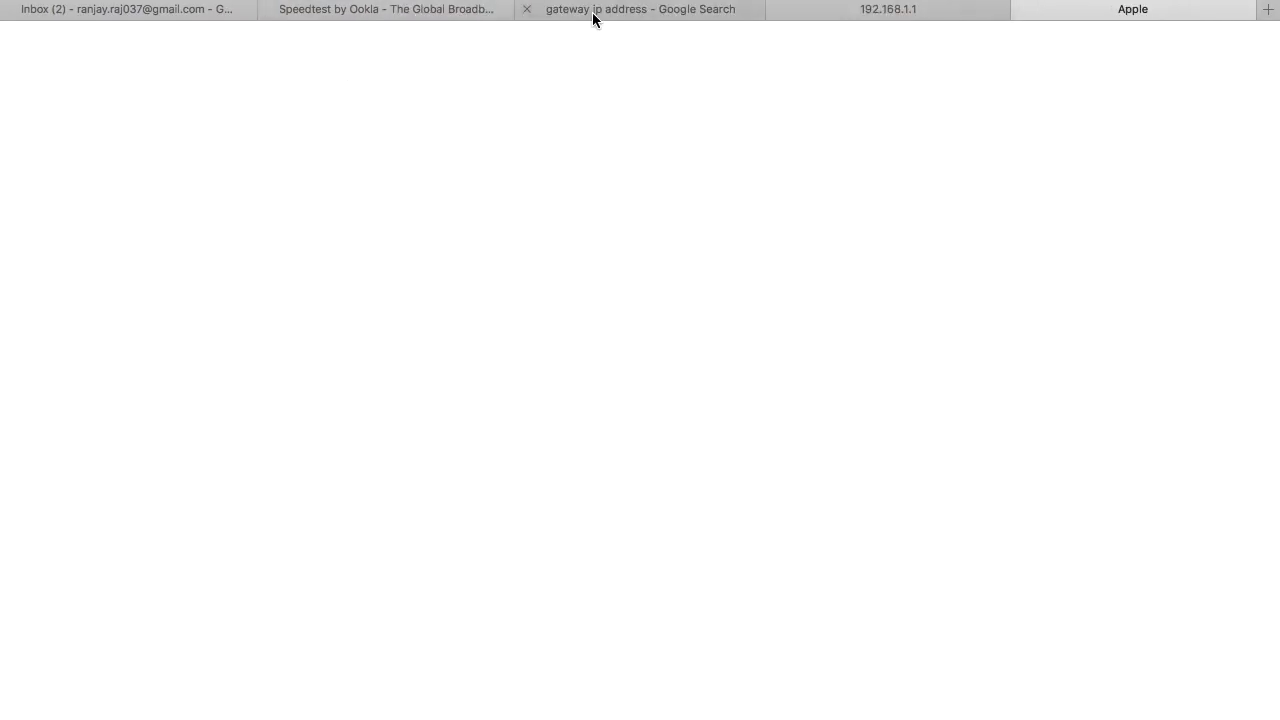
click(594, 12)
click(435, 12)
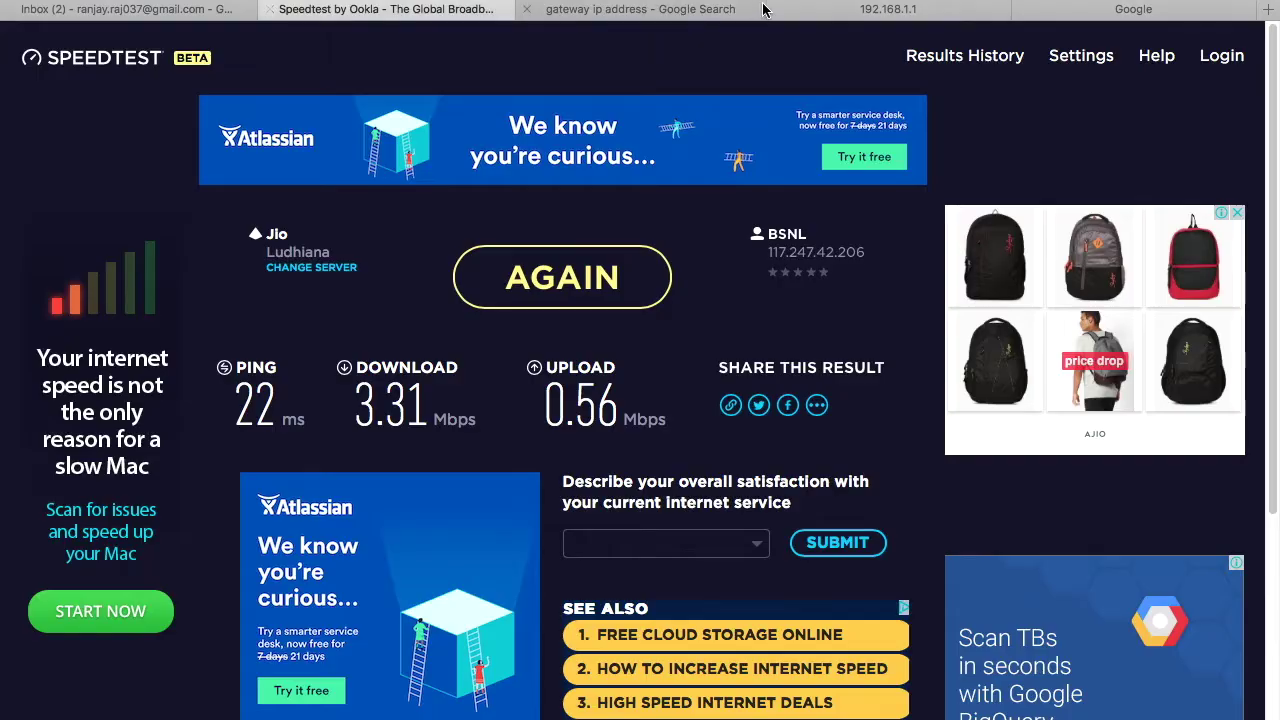
click(868, 10)
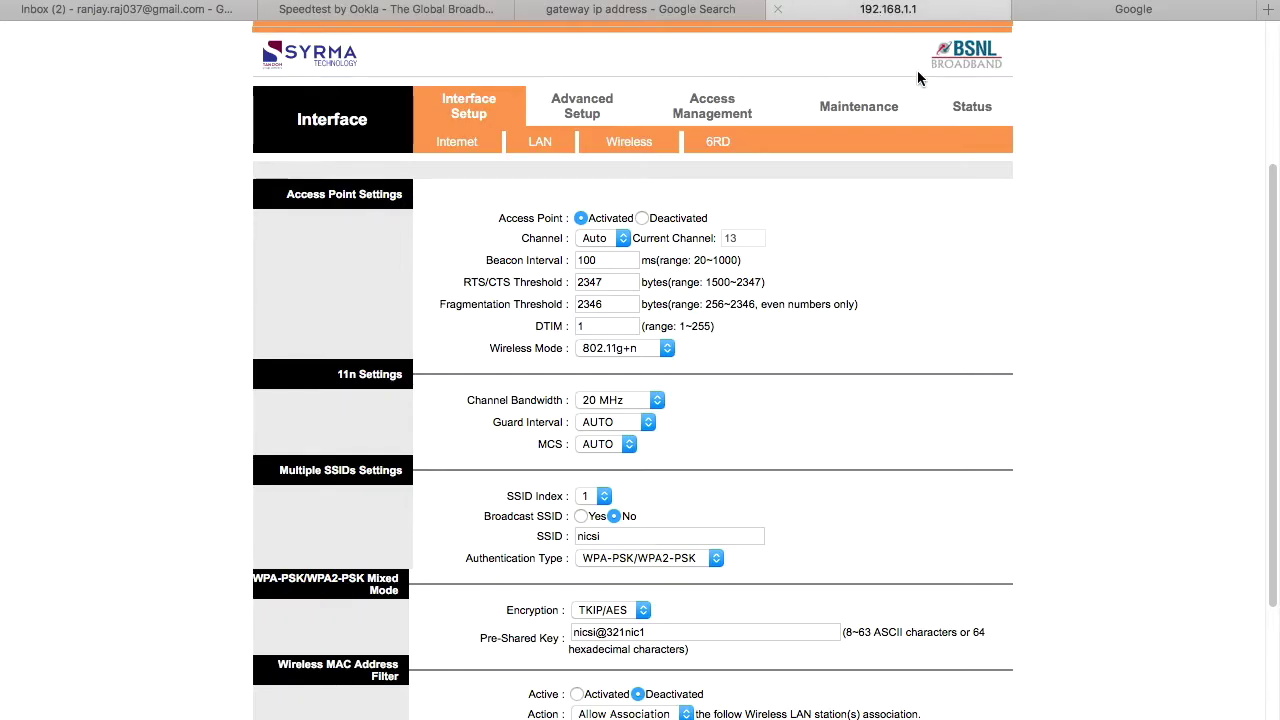
click(1100, 11)
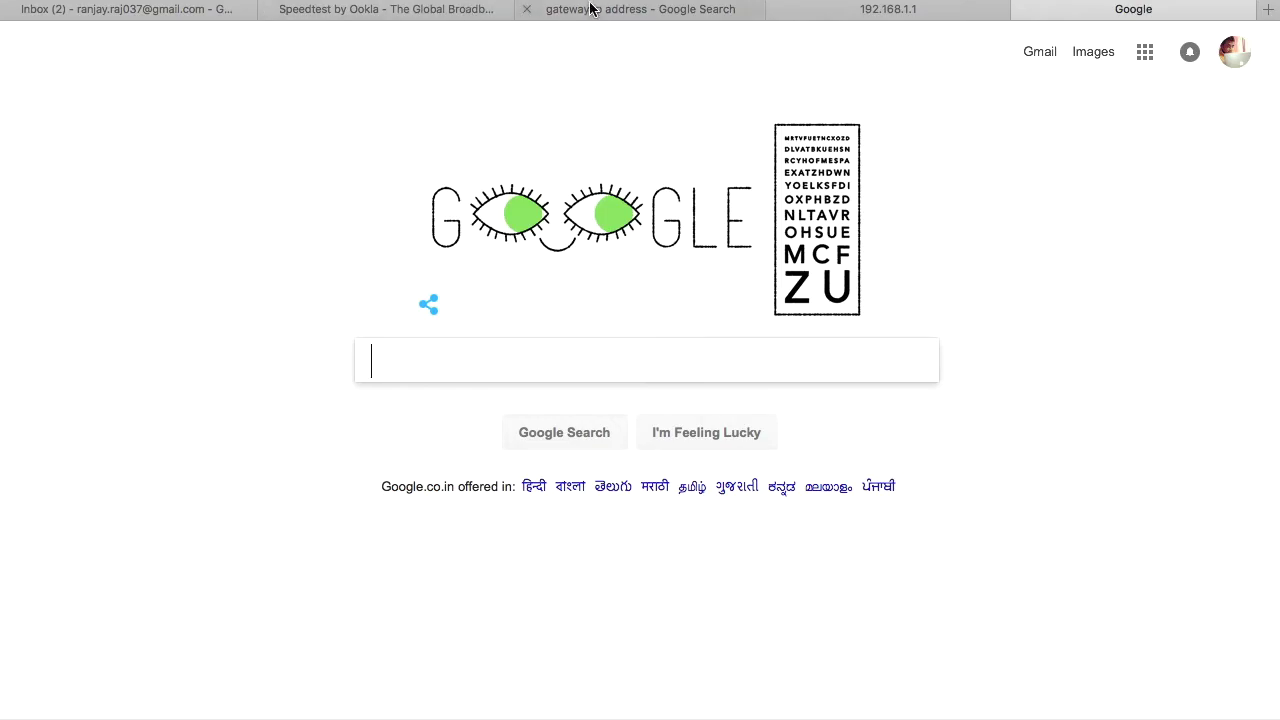
click(590, 8)
click(437, 12)
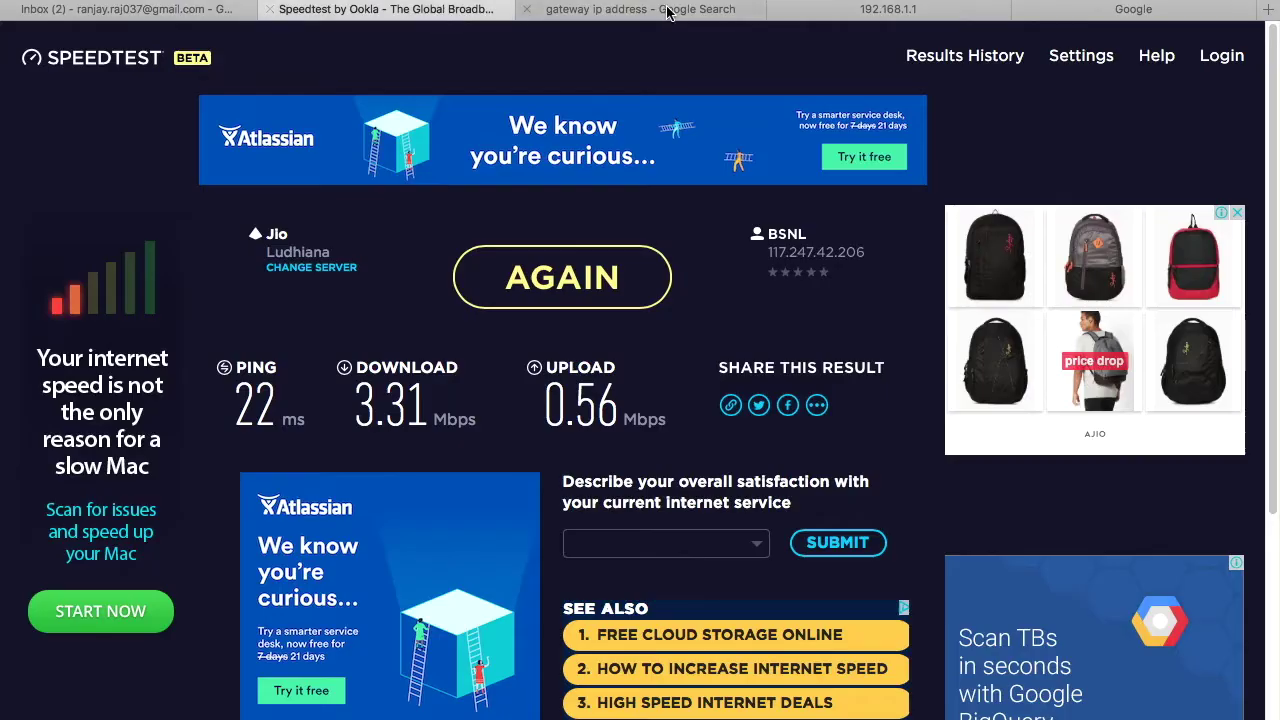
click(866, 10)
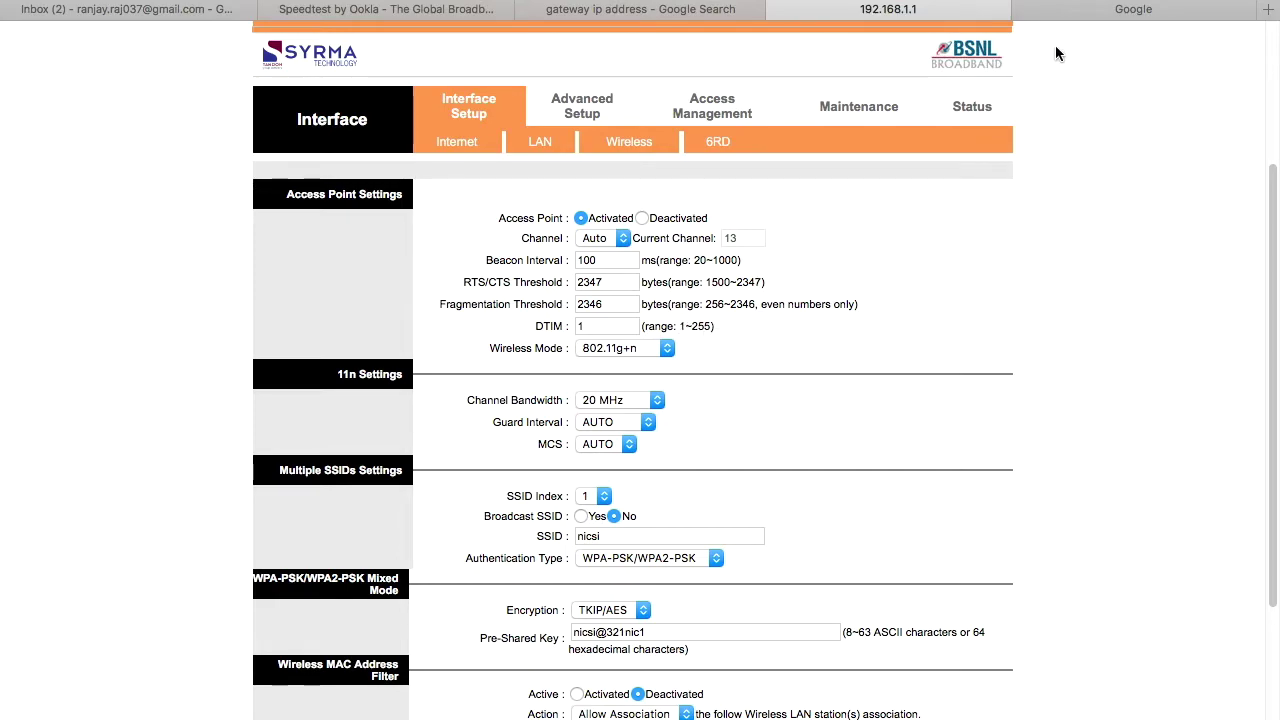
click(1068, 9)
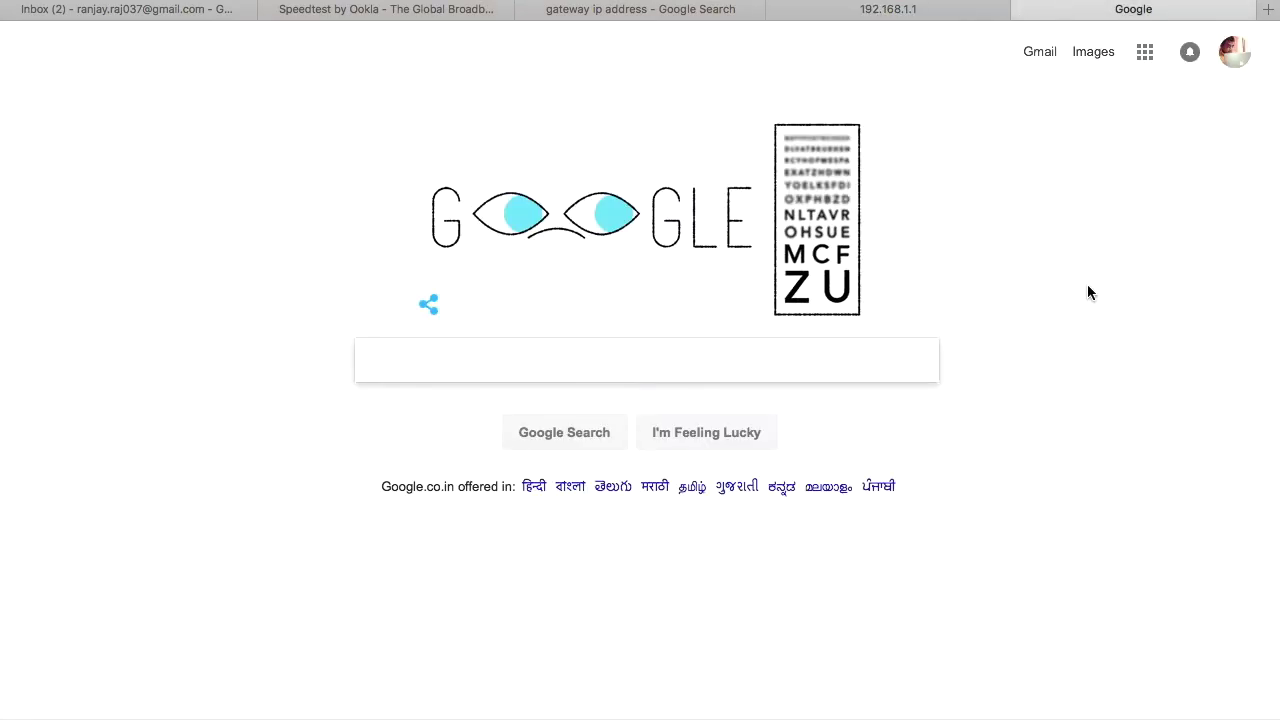
Step: Search Google for '802.11 bgn' via the suggestion after typing 802, and scroll the results
text(802.)
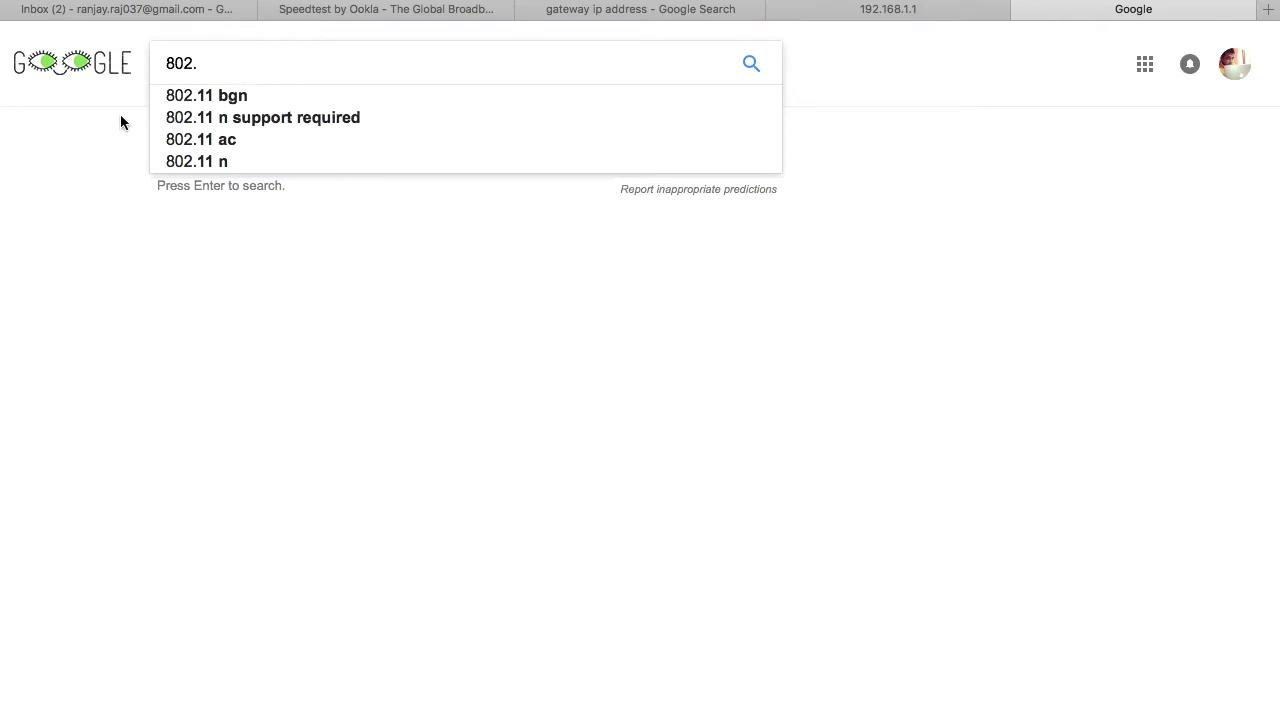
click(214, 98)
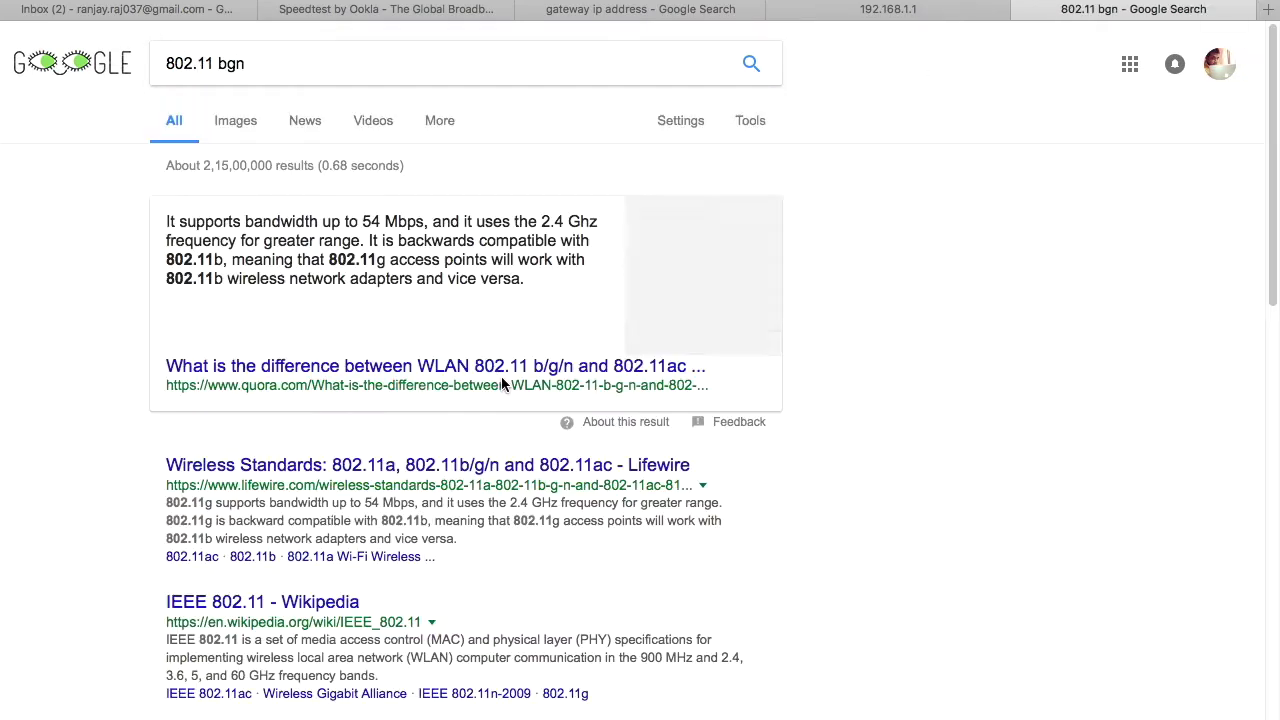
scroll(463, 434, down, 1)
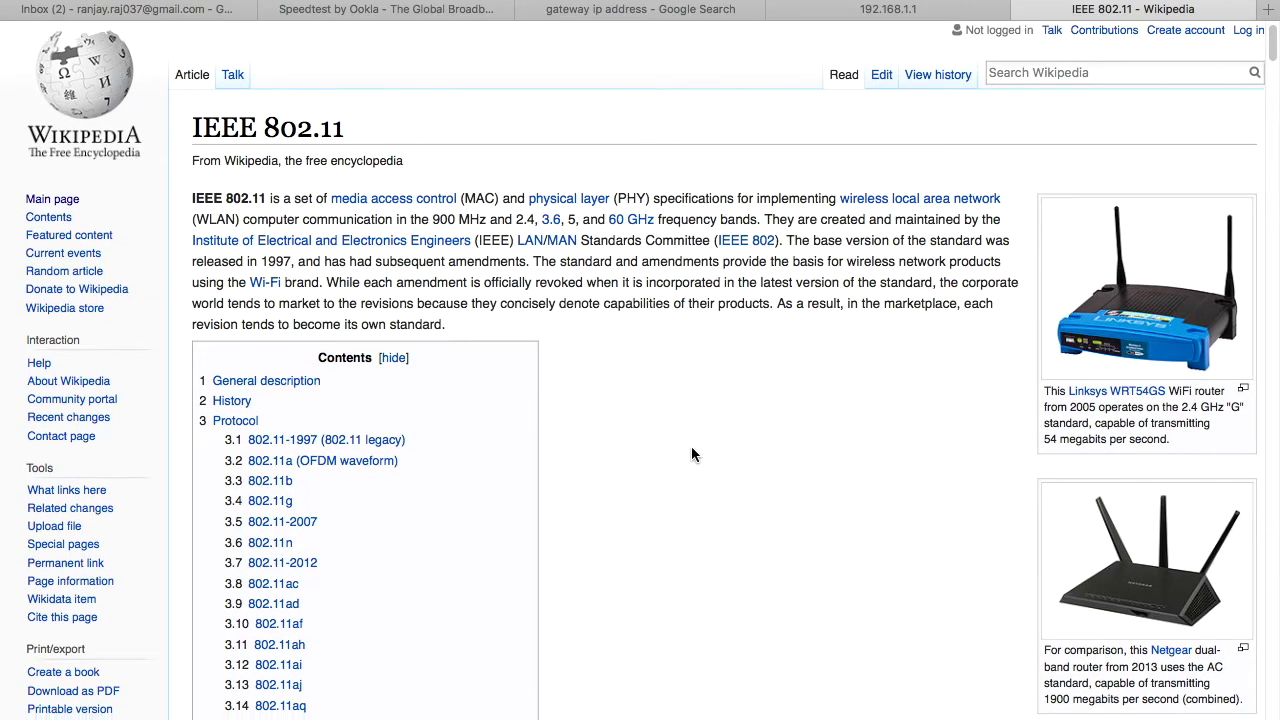
Step: Read the IEEE 802.11 article down to its PHY standards table, then close the 192.168.1.1 tab
scroll(691, 446, down, 4)
scroll(691, 454, down, 5)
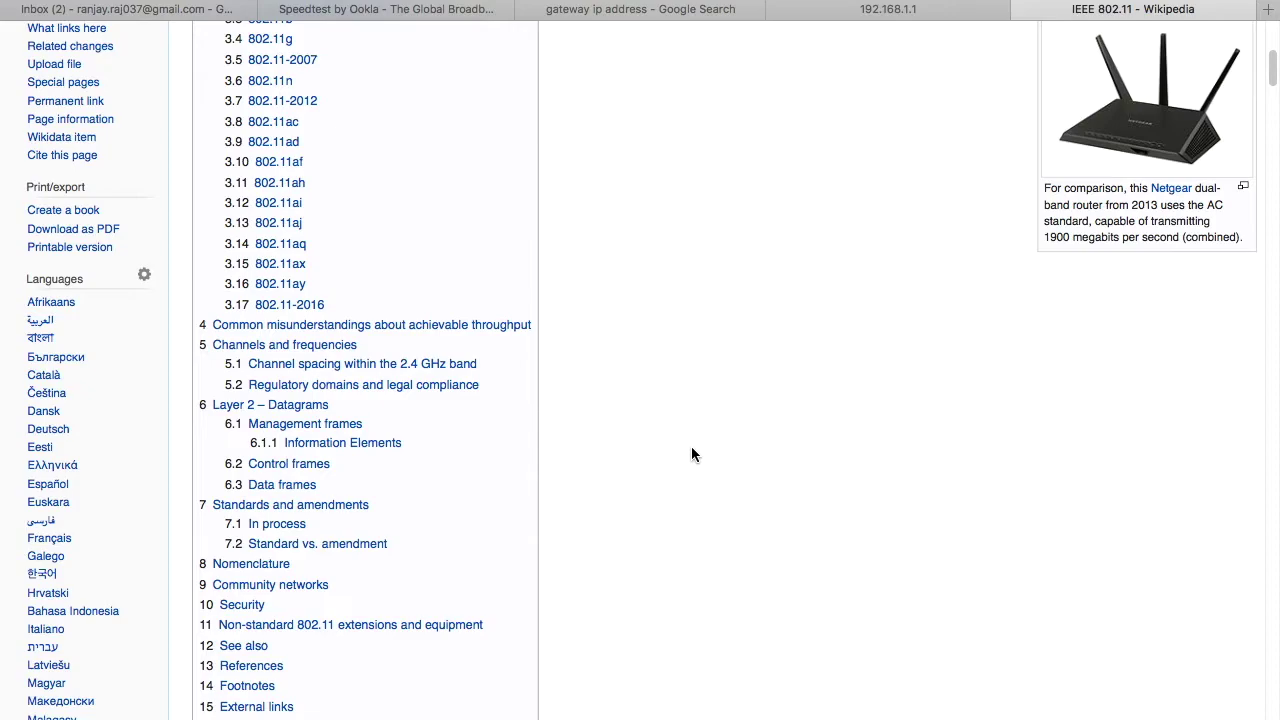
scroll(691, 454, down, 6)
scroll(691, 454, down, 2)
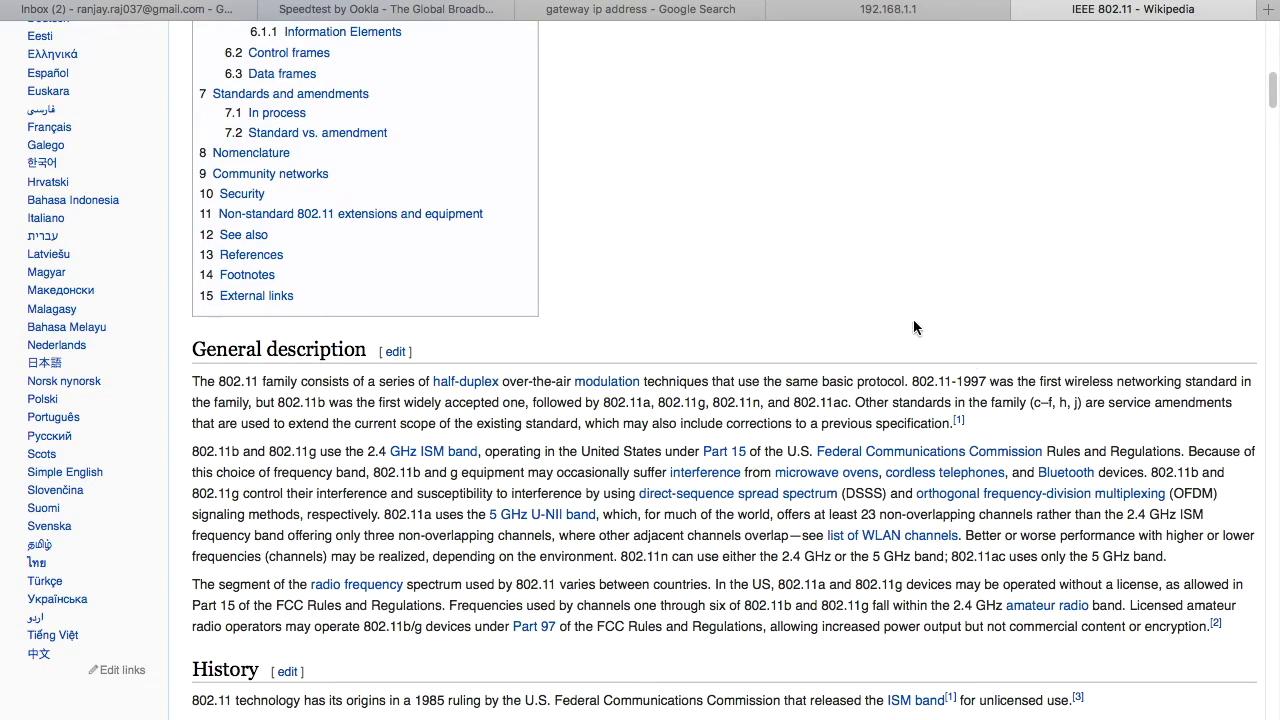
scroll(915, 328, down, 1)
scroll(950, 430, down, 2)
scroll(955, 432, down, 1)
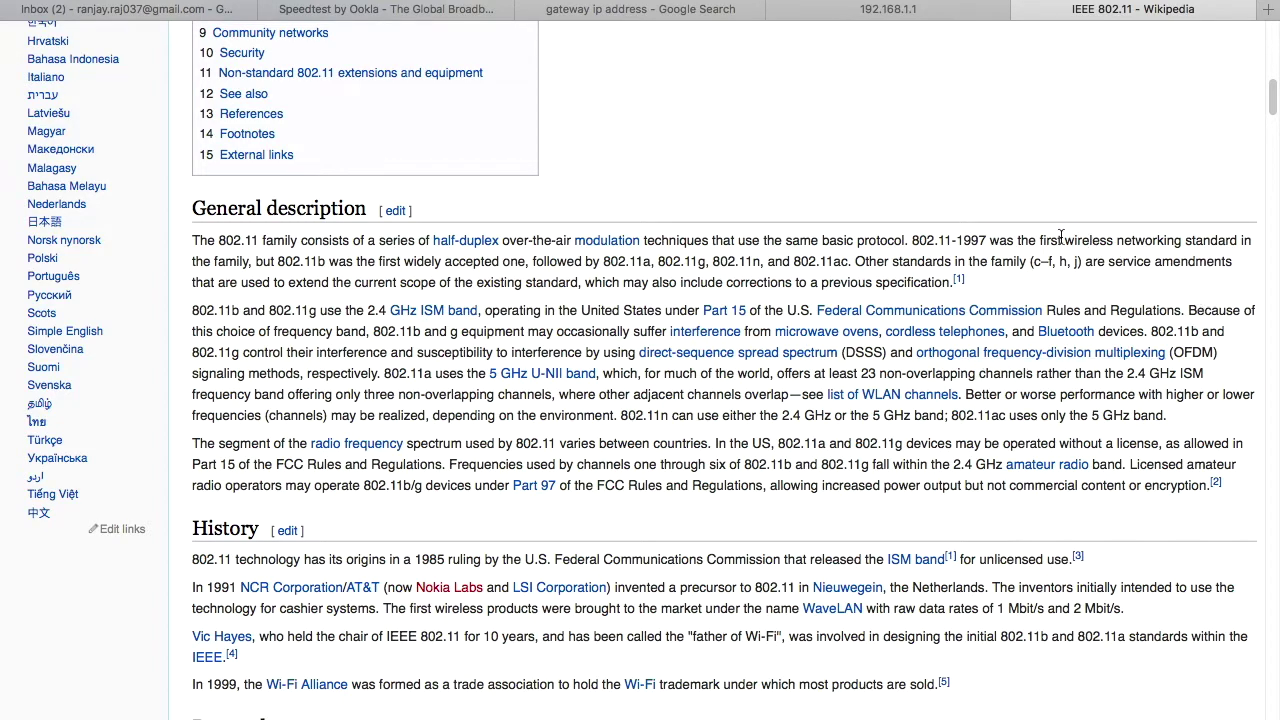
scroll(729, 468, down, 5)
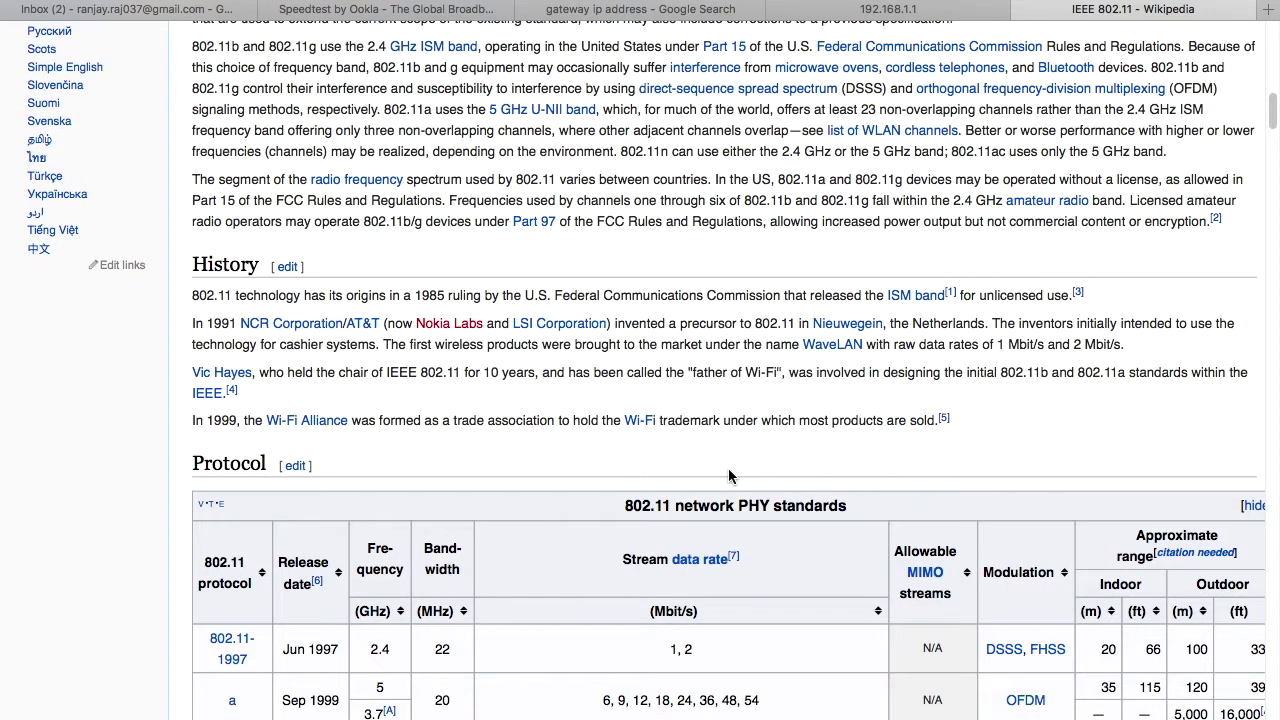
scroll(729, 470, down, 4)
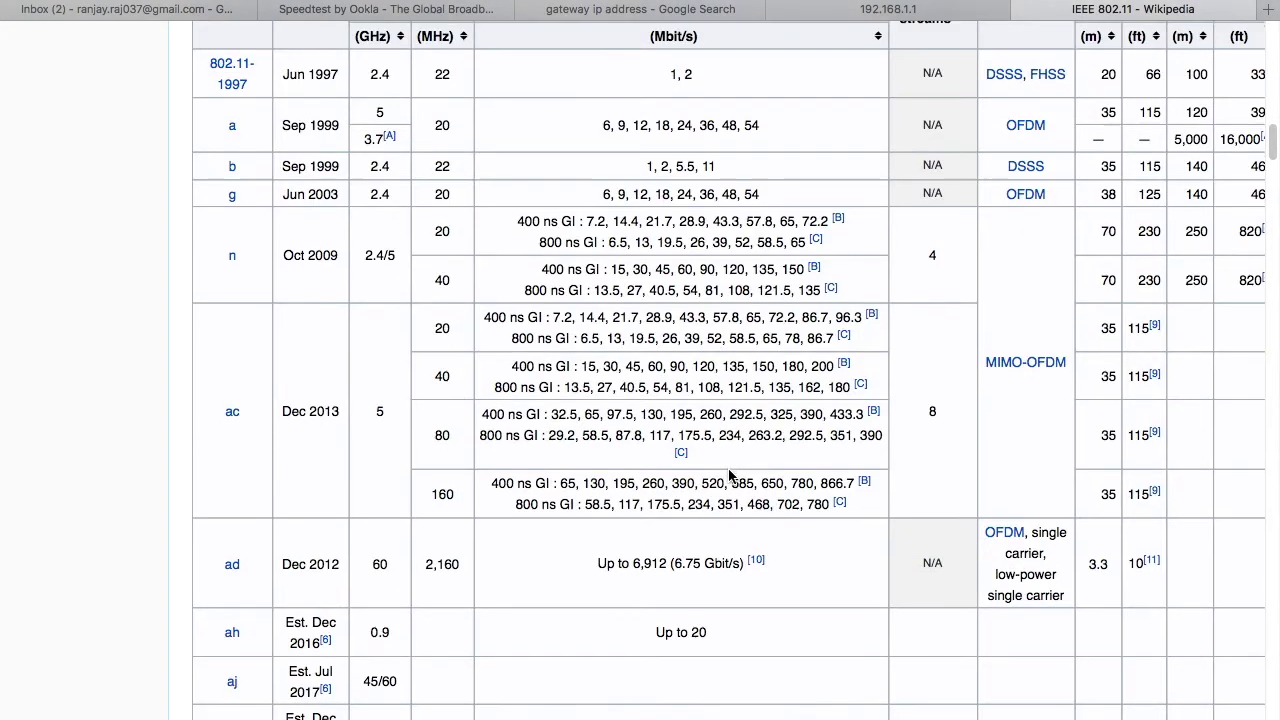
scroll(729, 470, up, 15)
scroll(685, 312, up, 6)
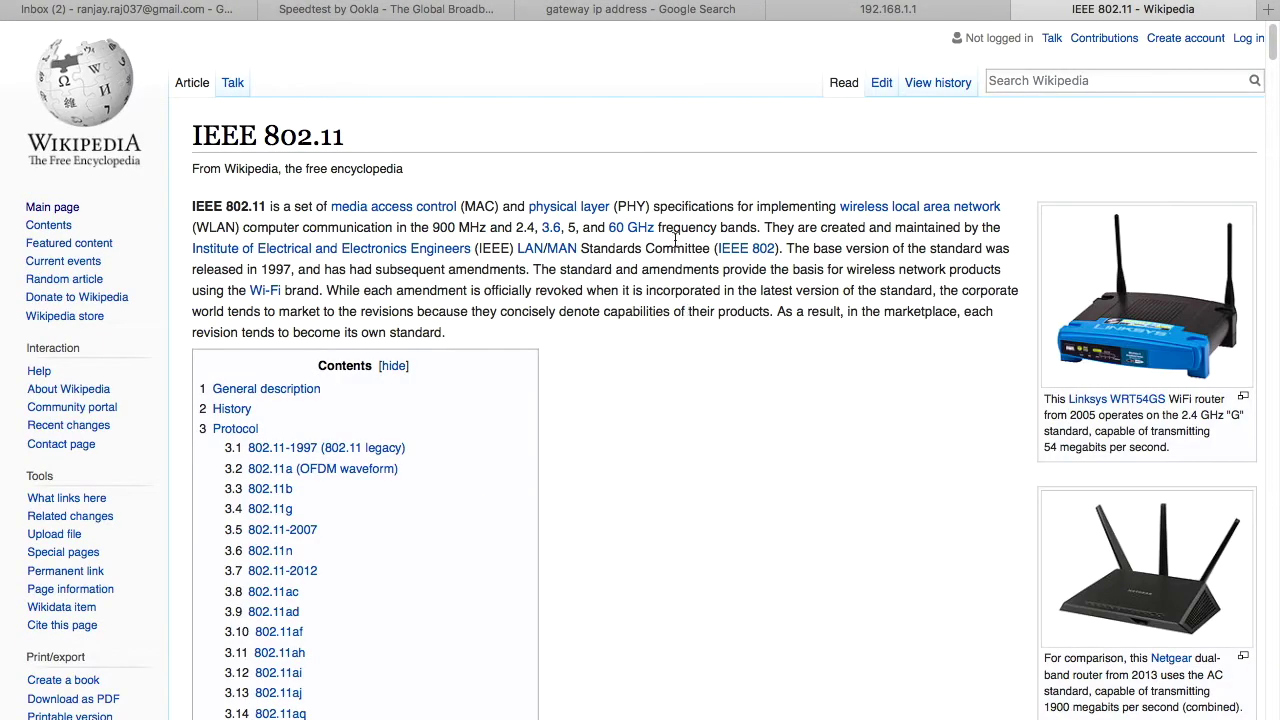
click(779, 9)
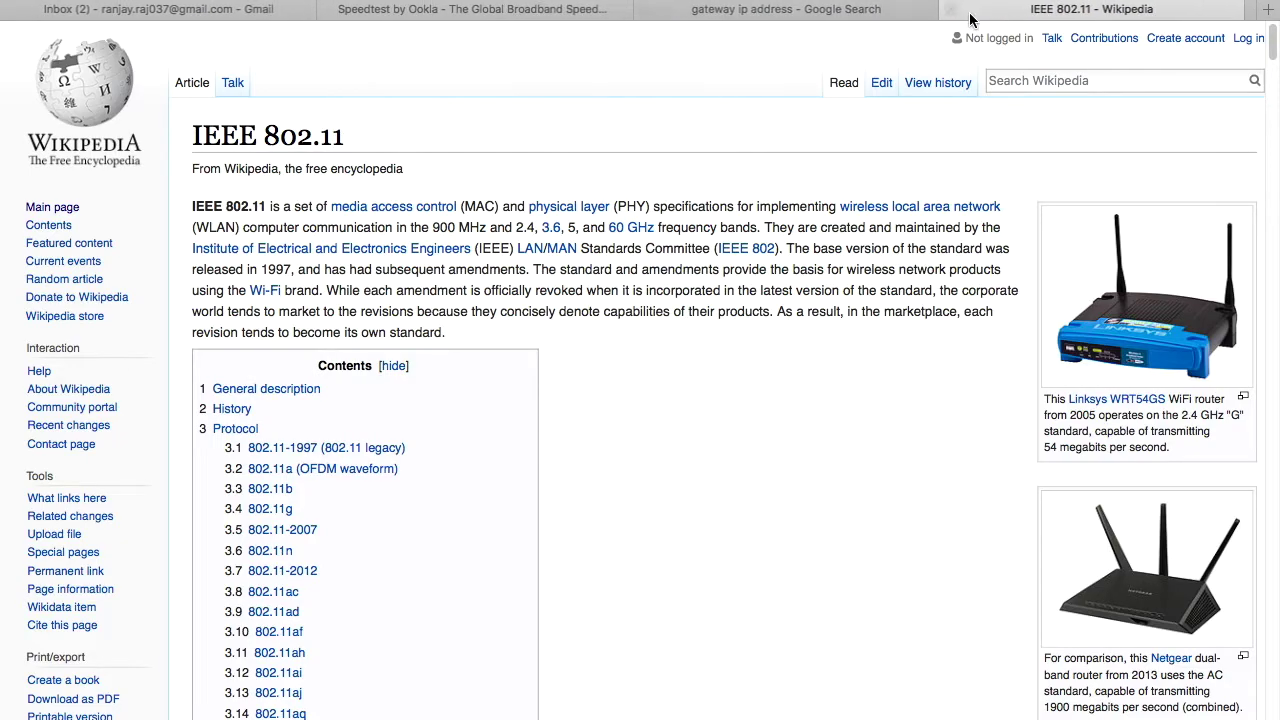
Step: Reload 192.168.1.1 in a new tab and open Interface Setup > Wireless
click(1270, 10)
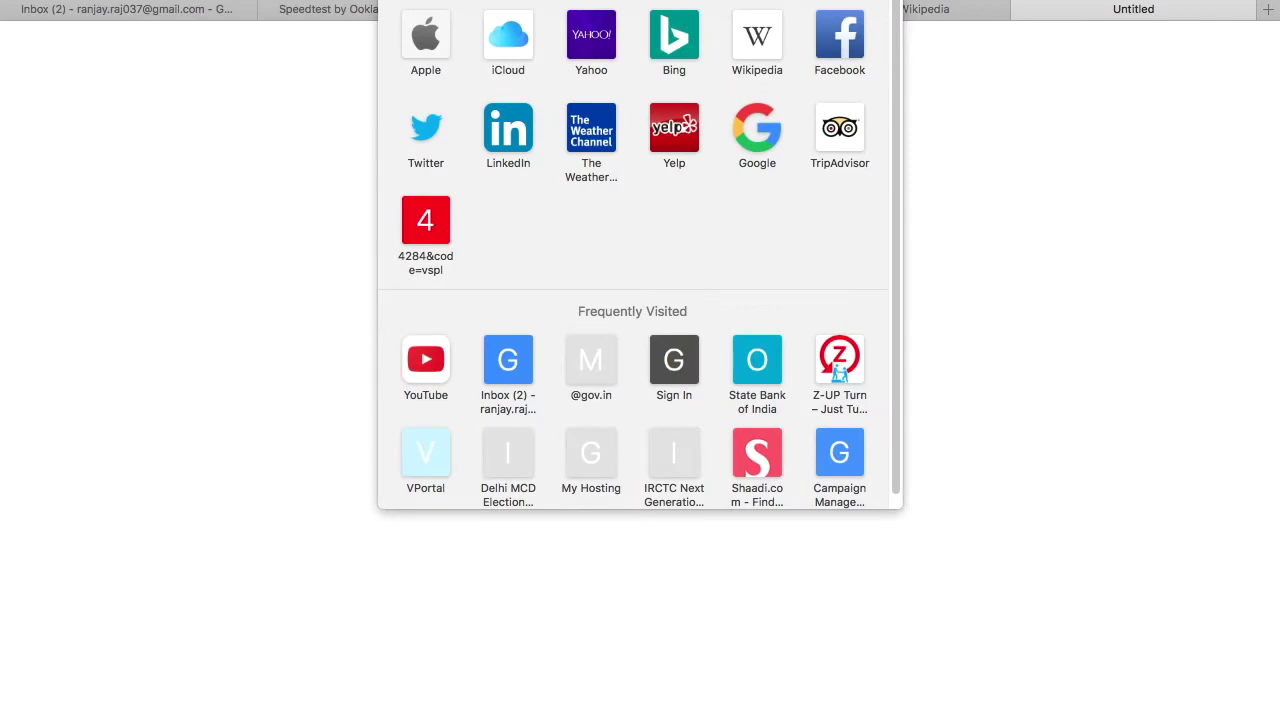
text(19)
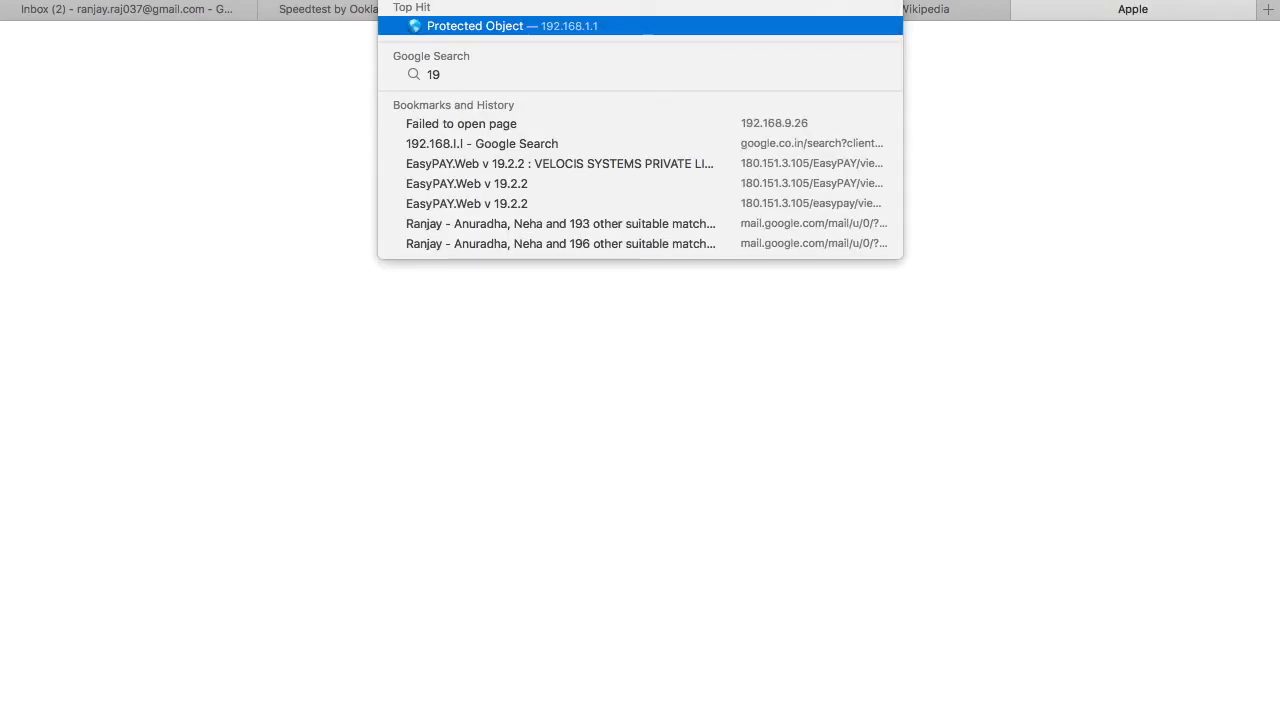
key(Return)
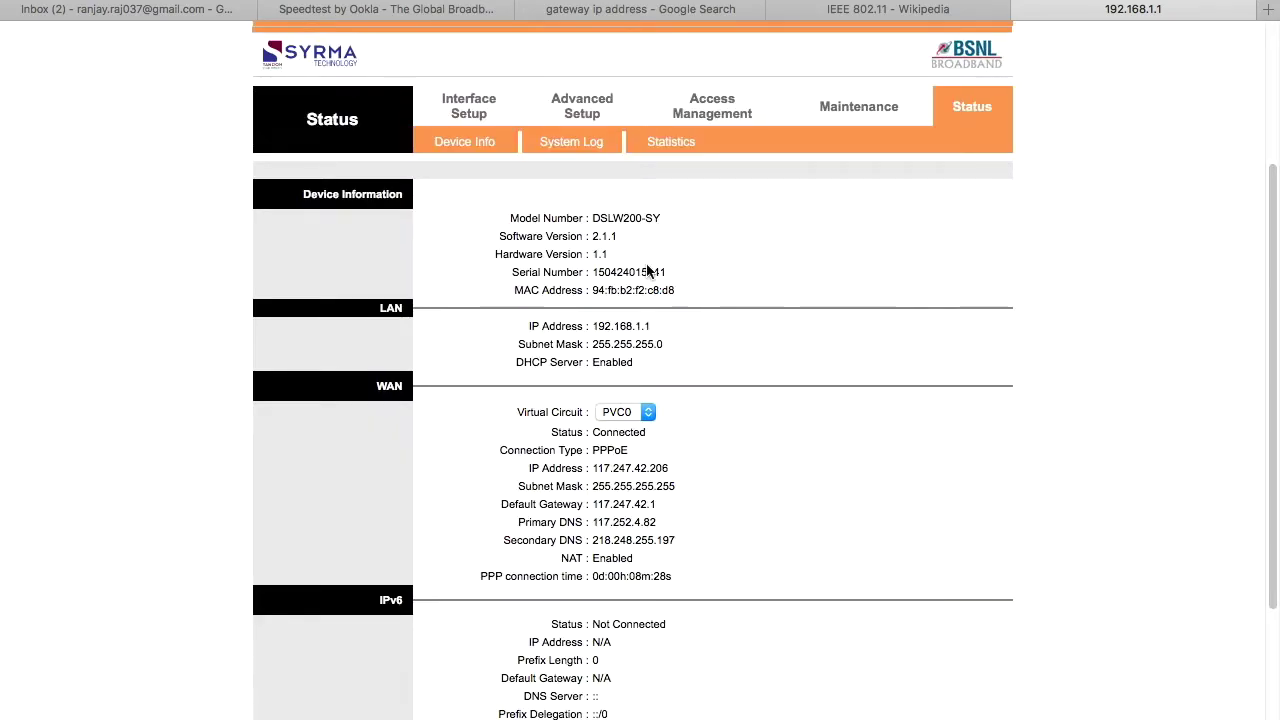
click(469, 121)
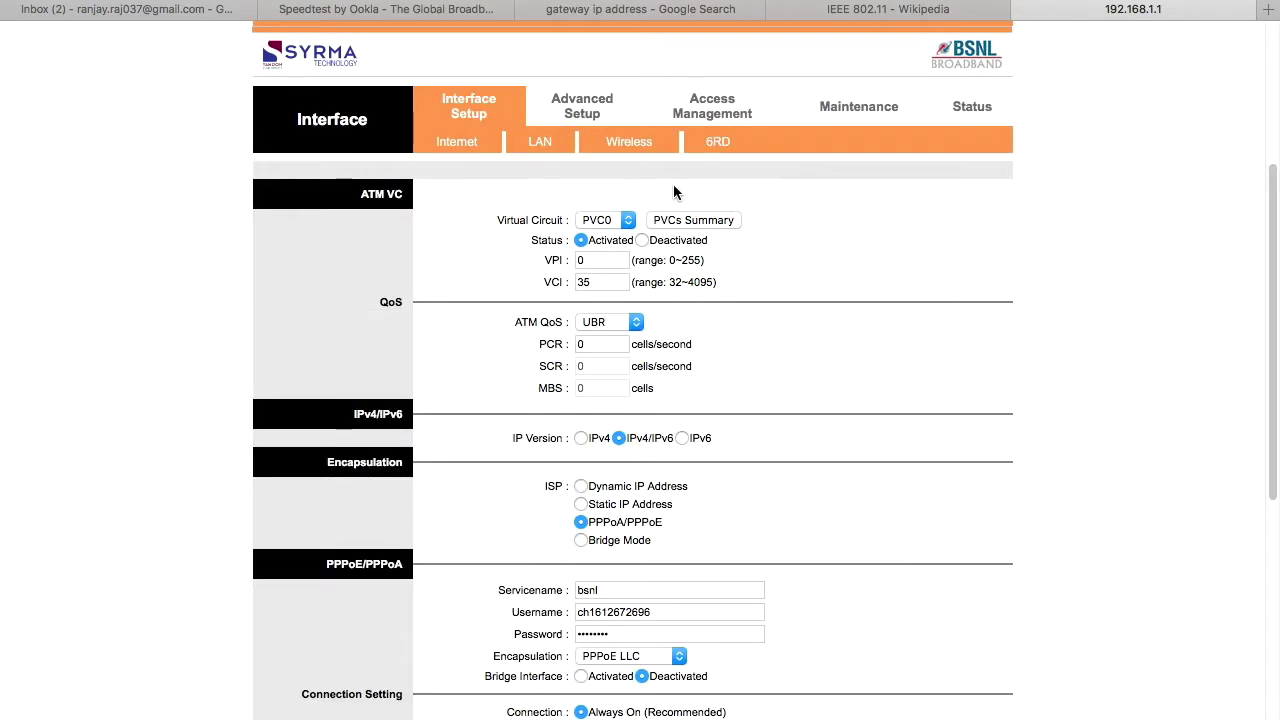
click(631, 145)
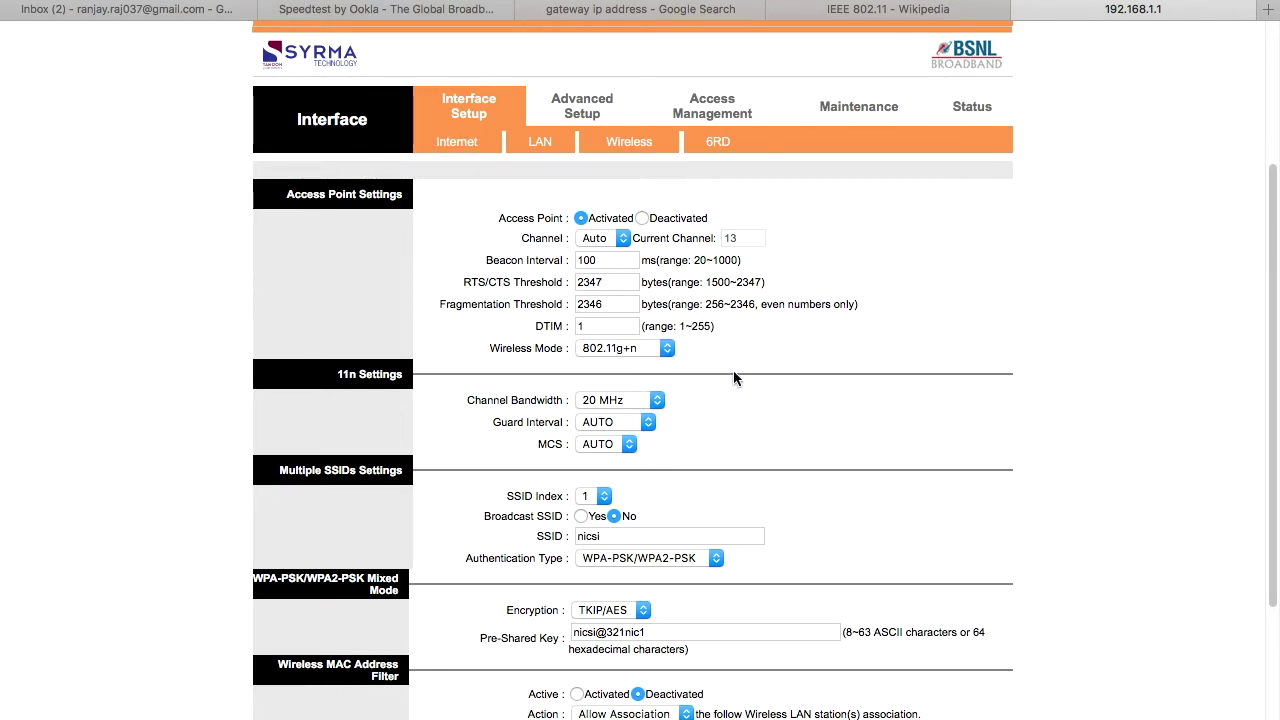
Step: Set the router's Wireless Mode to 802.11b+g+n from the dropdown
click(675, 353)
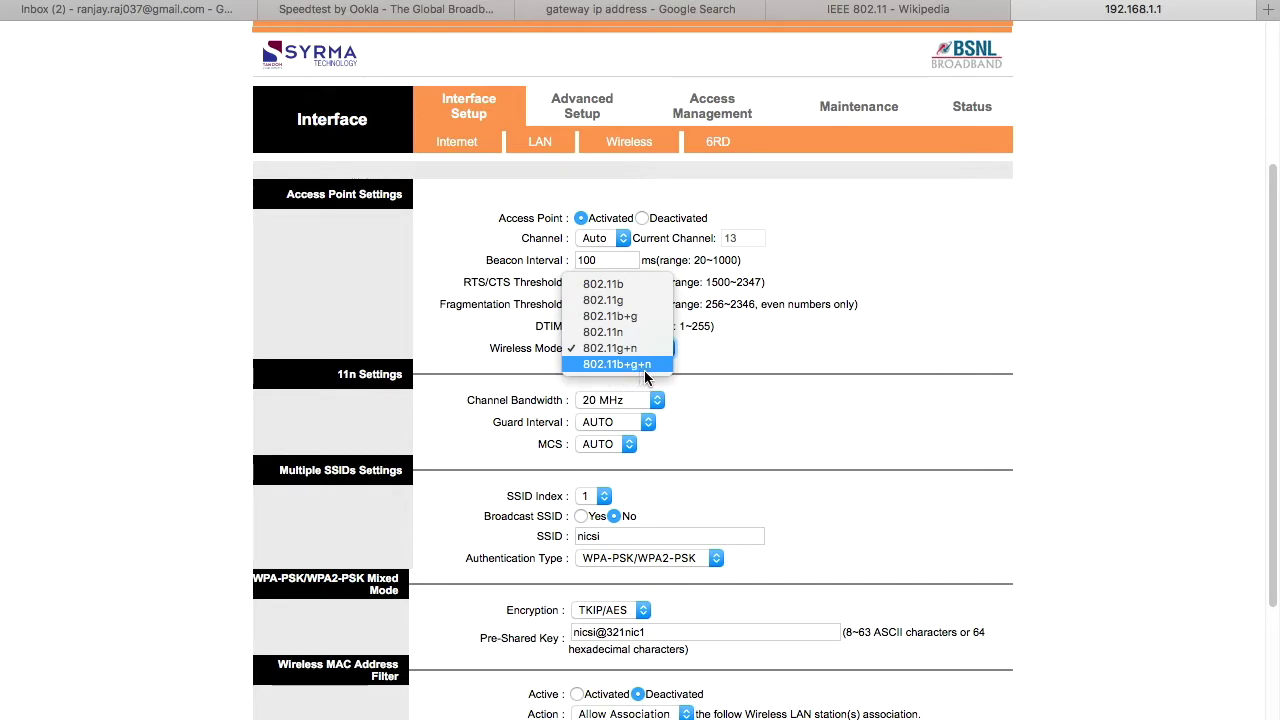
click(772, 369)
scroll(790, 375, down, 4)
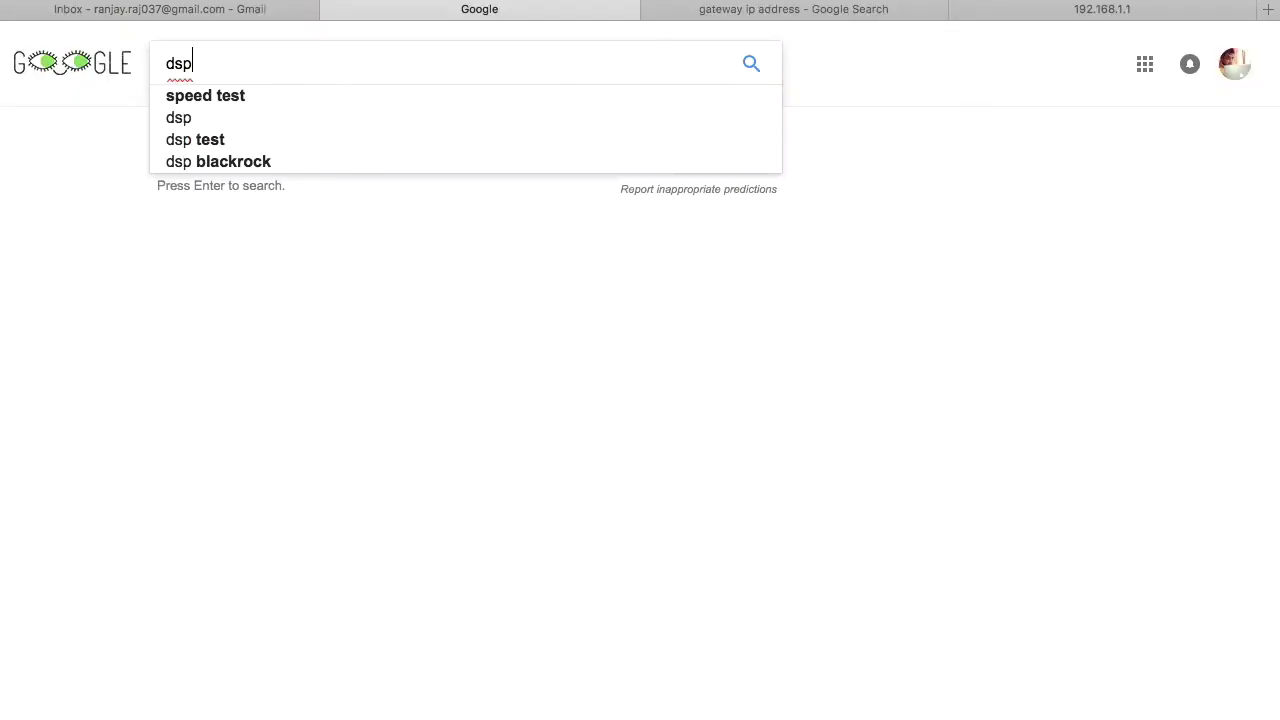
Step: Search Google for 'speed test' and open the Speedtest.net by Ookla beta test page
click(246, 94)
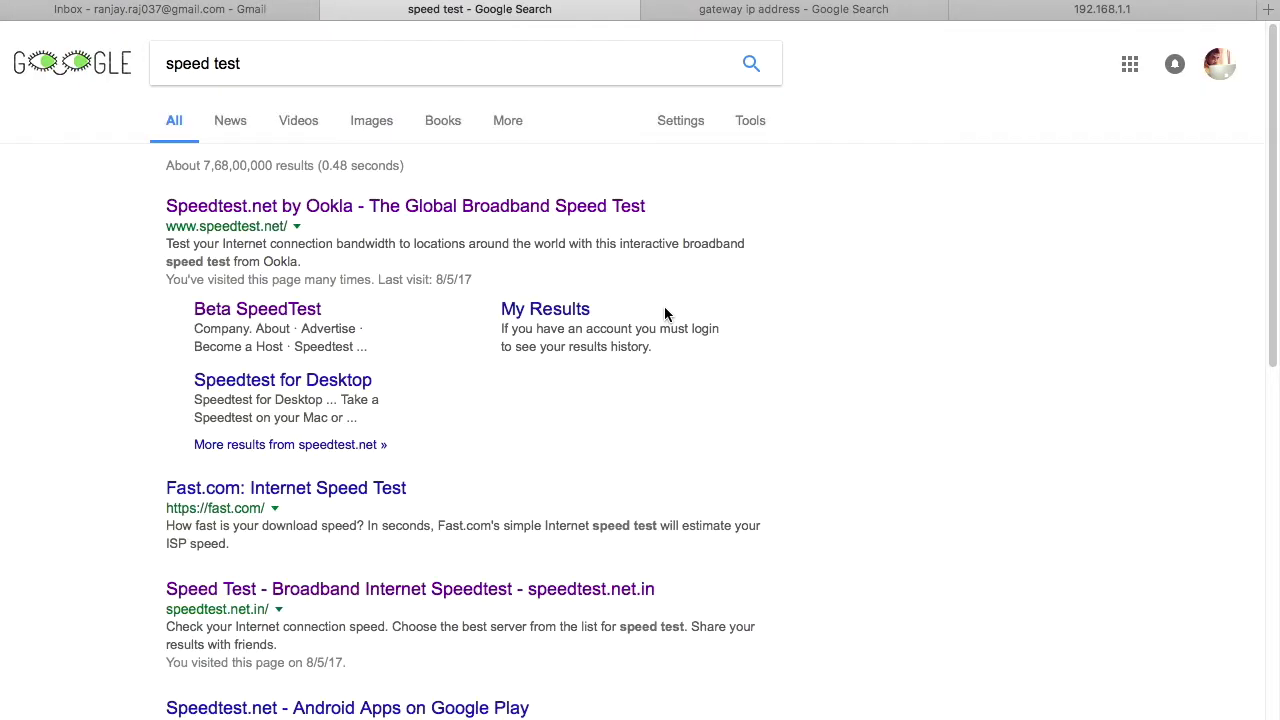
click(456, 205)
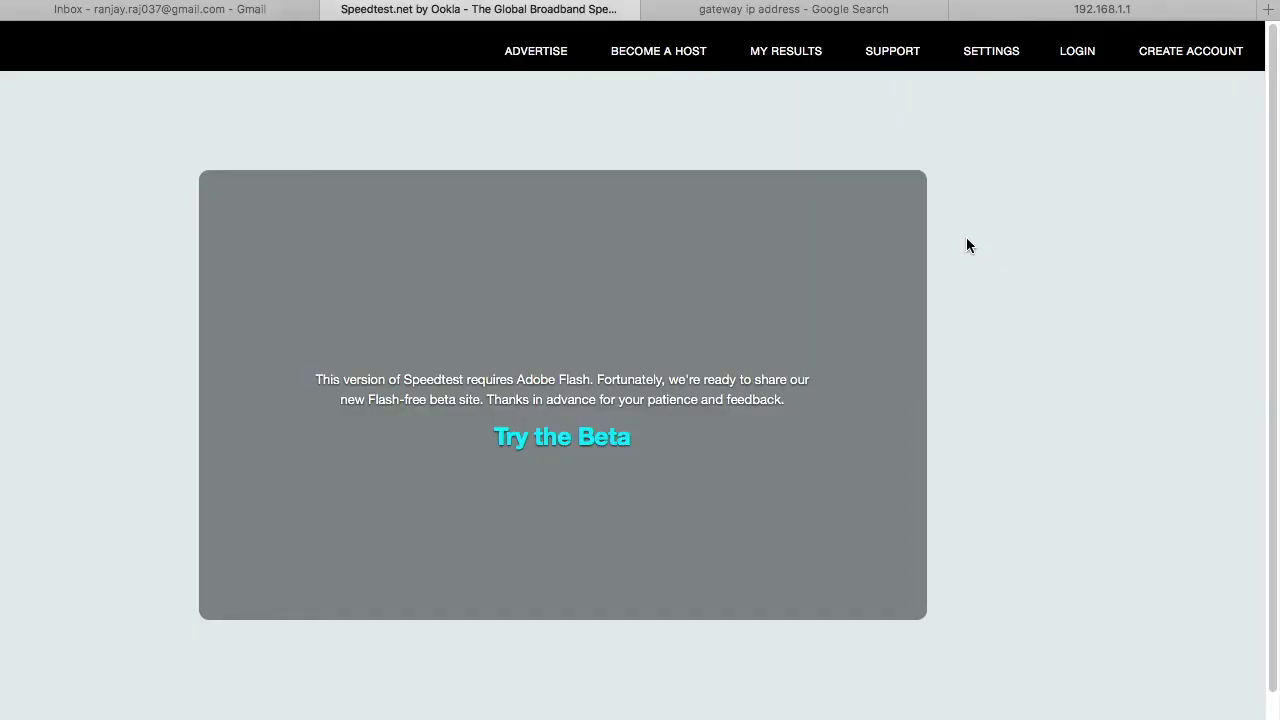
click(562, 436)
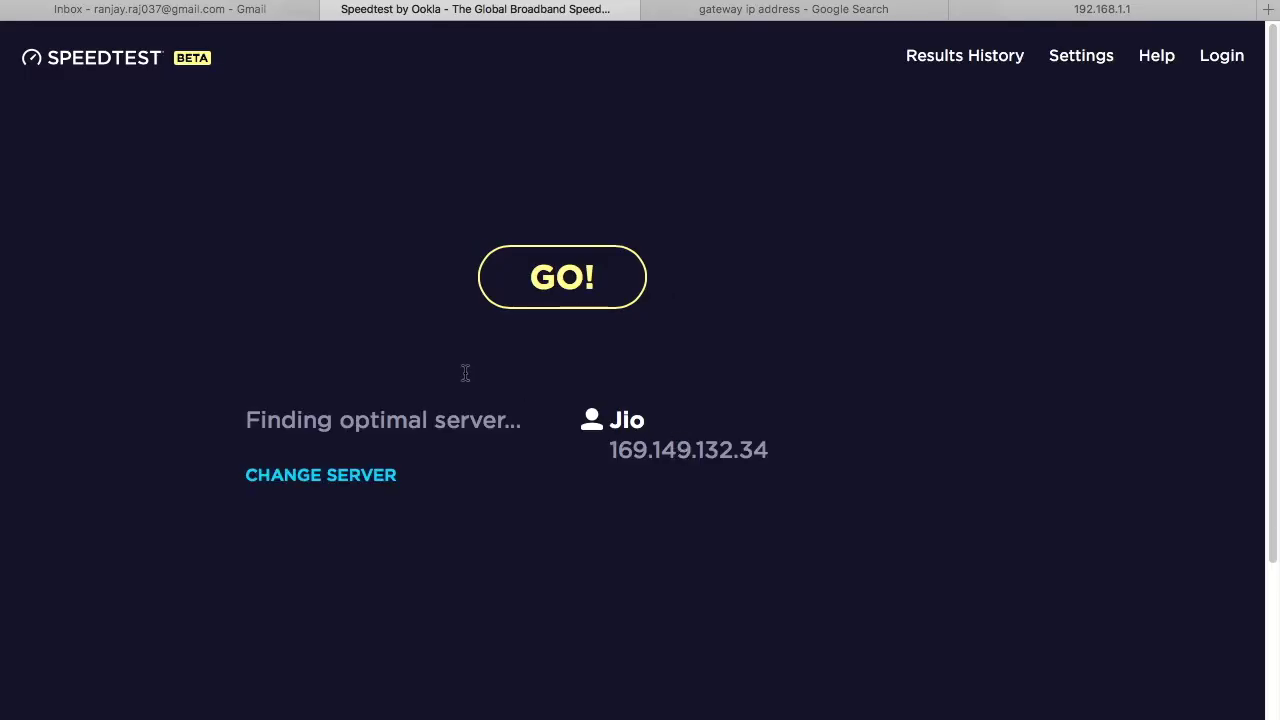